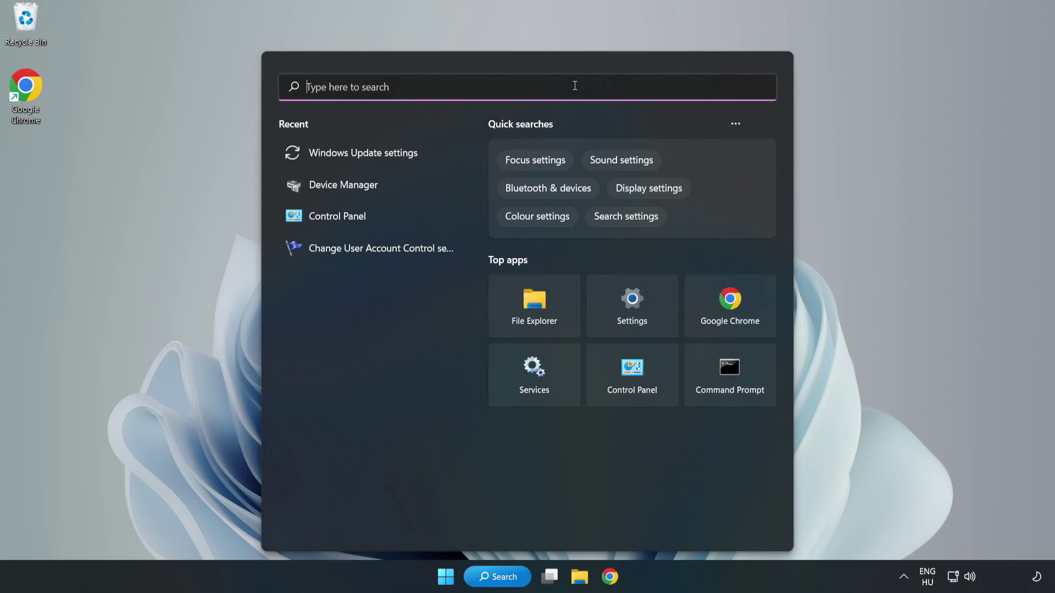
Search Windows for "device manager", open Device Manager and move its window toward the middle of the desktop.
text(device )
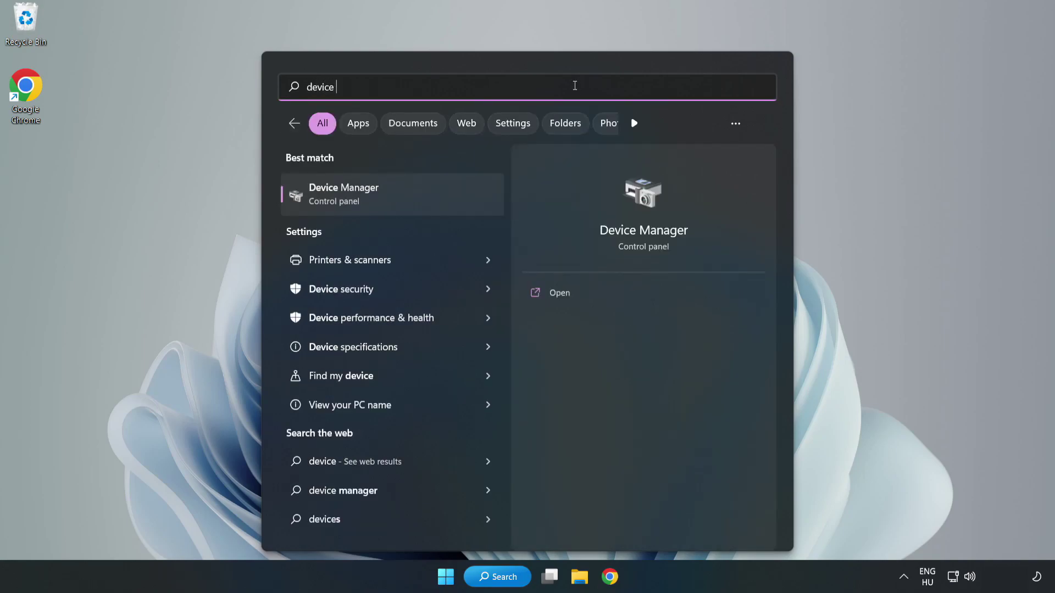
text(manager)
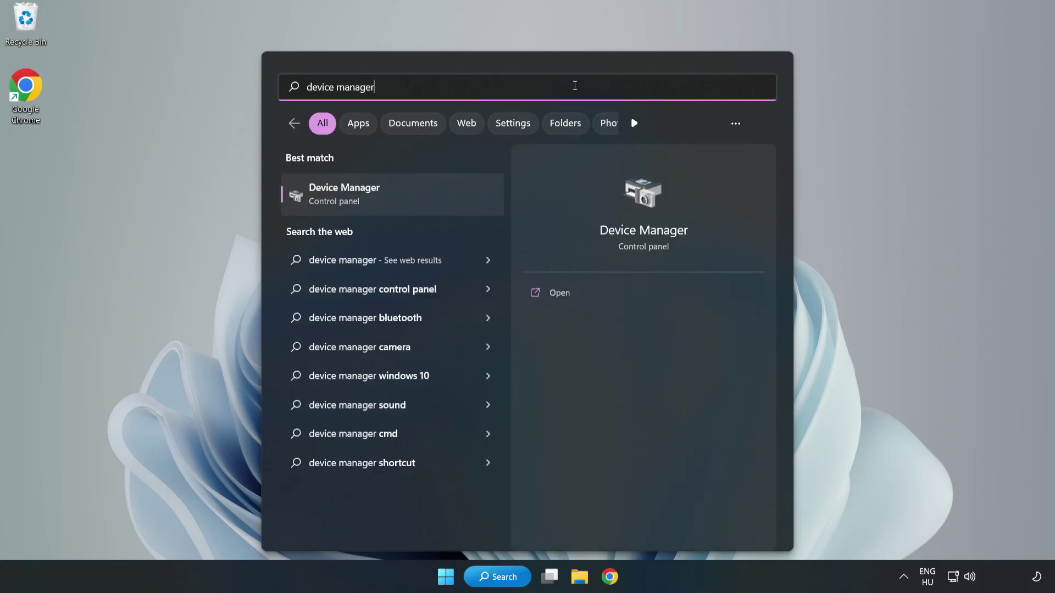
click(393, 204)
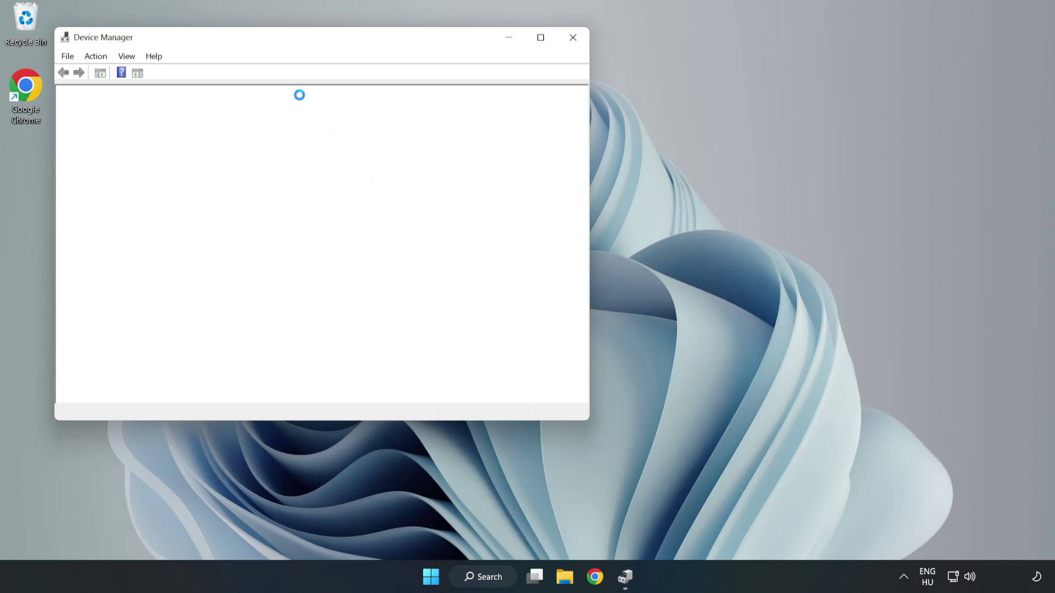
drag(283, 40, 471, 95)
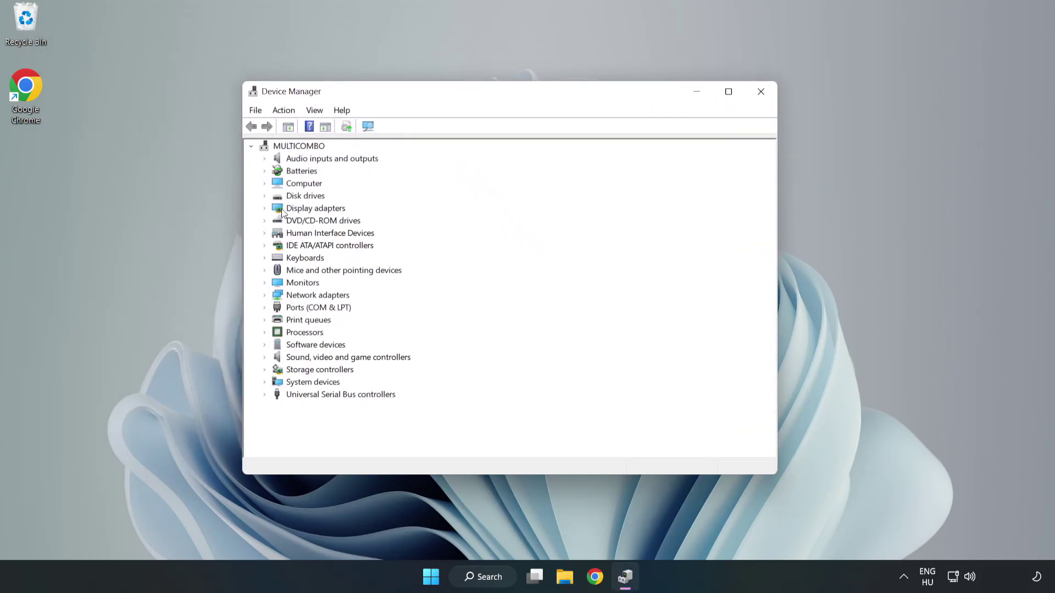
Update the VMware SVGA 3D display adapter's driver using the automatic driver search, and close Device Manager.
click(329, 208)
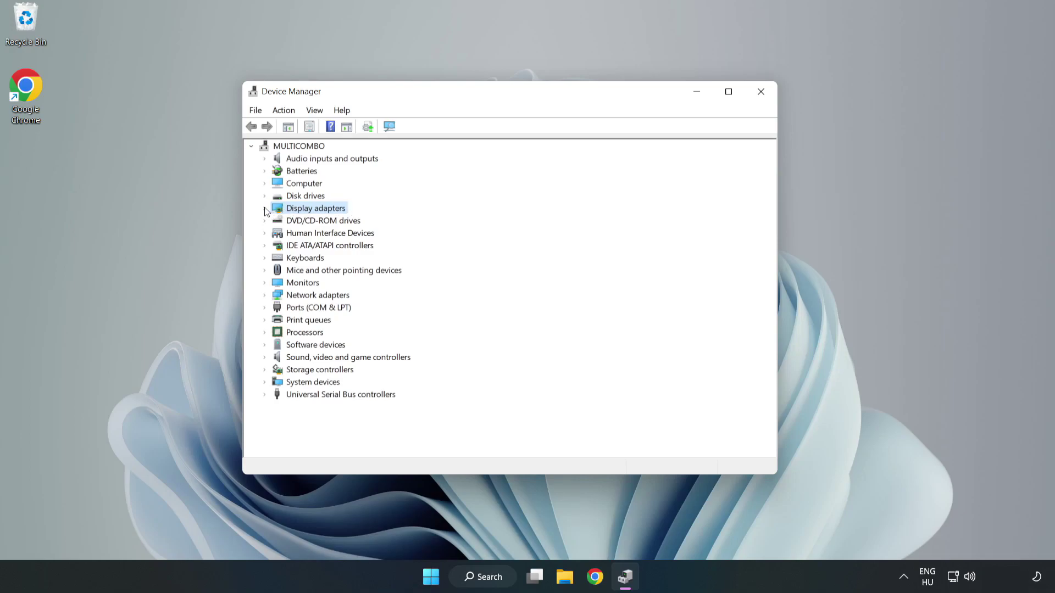
click(265, 210)
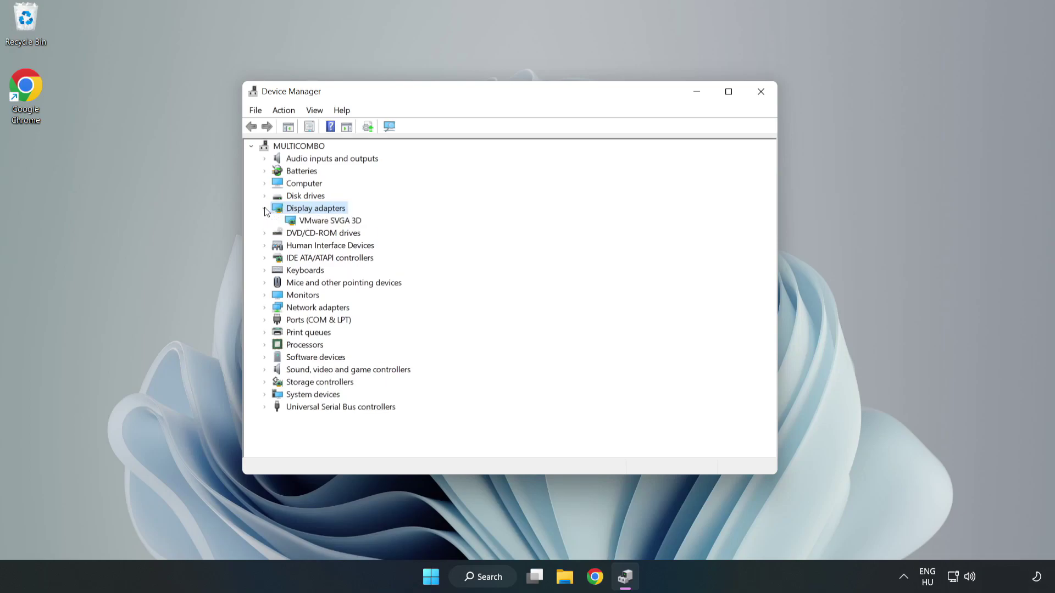
click(294, 222)
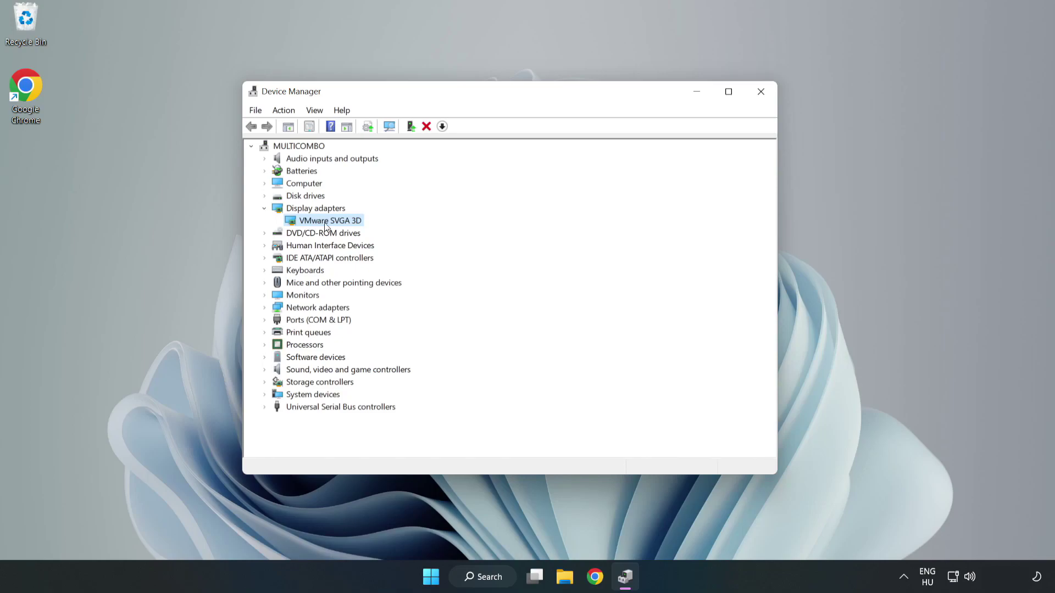
right_click(328, 225)
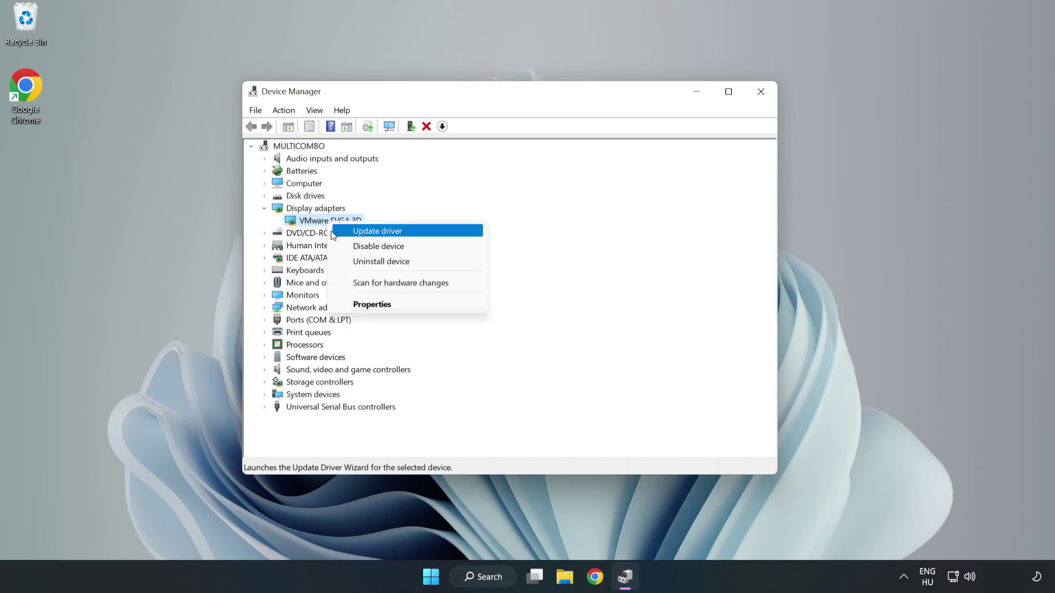
click(410, 237)
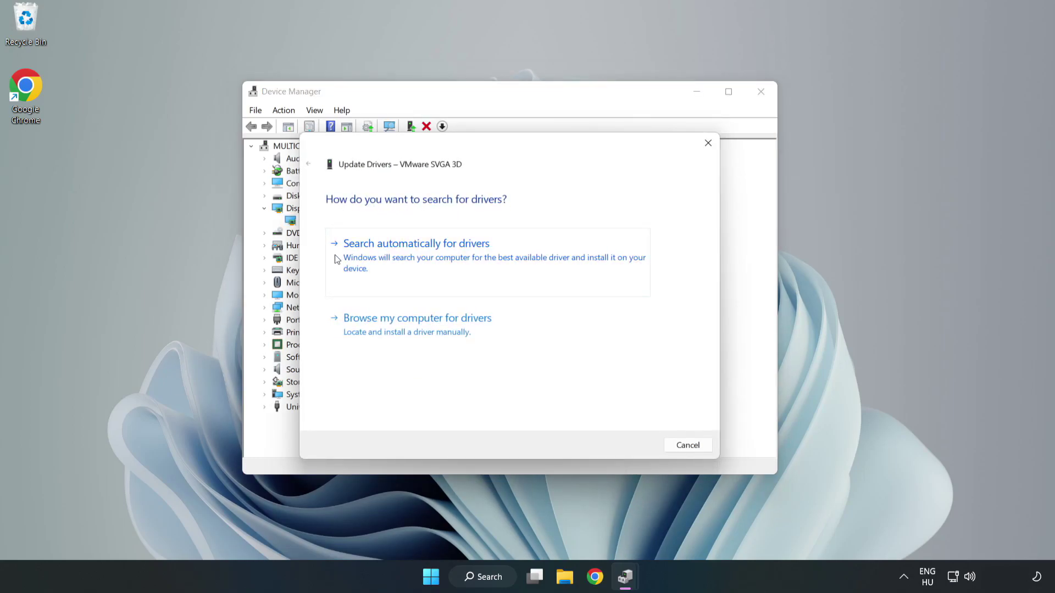
click(420, 256)
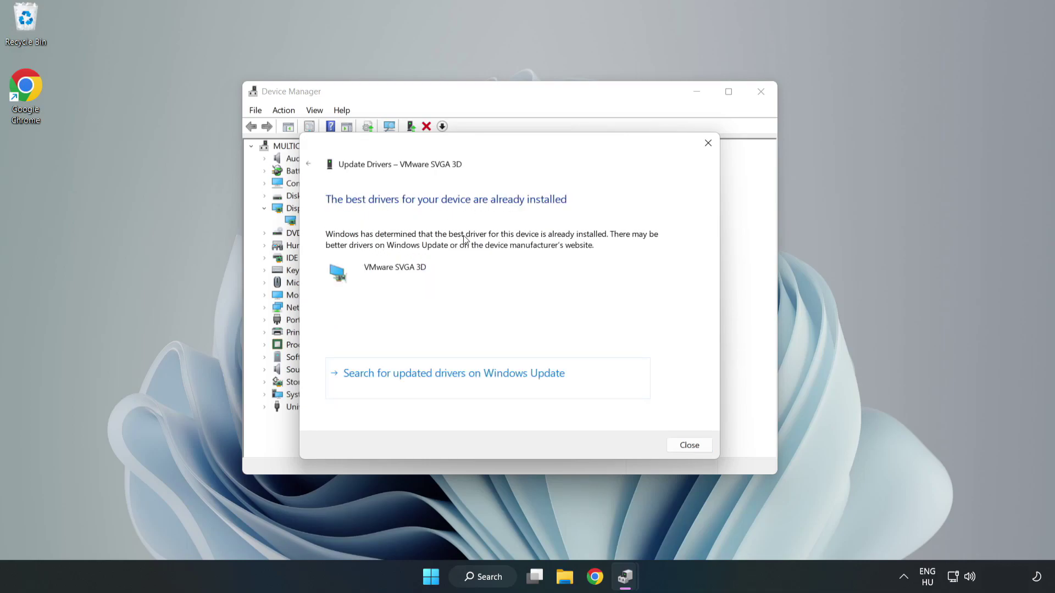
click(693, 445)
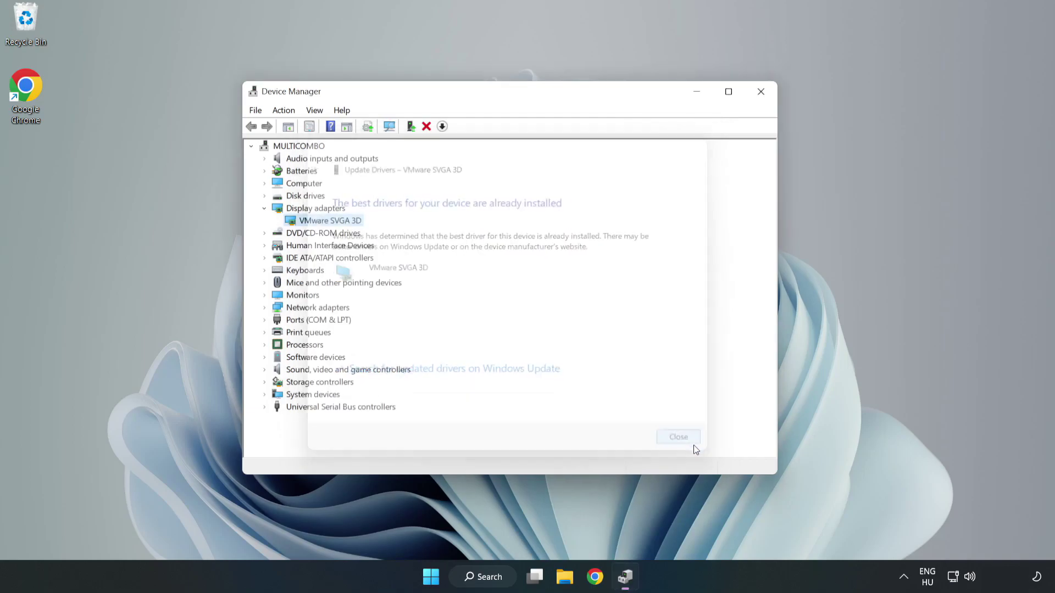
click(761, 94)
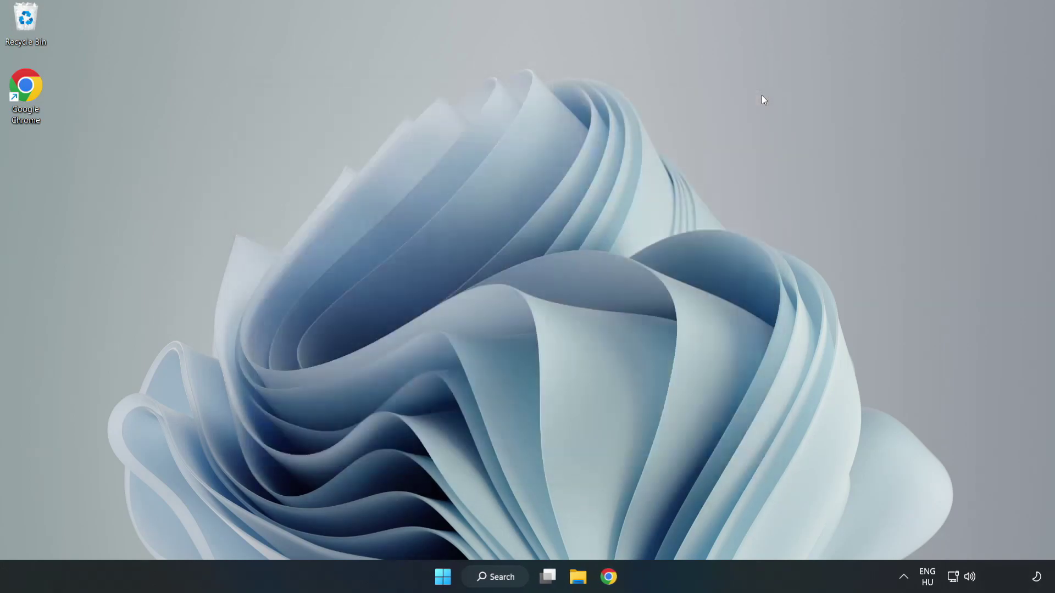
Search Windows for "updates", check for new updates in maximized Windows Update settings, and close Settings.
click(502, 579)
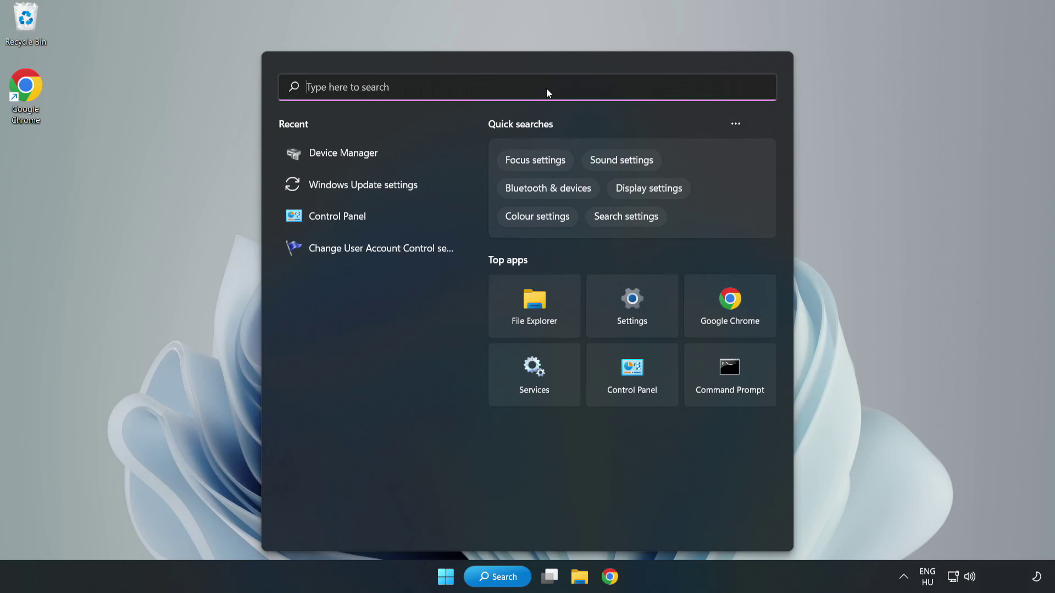
text(updates)
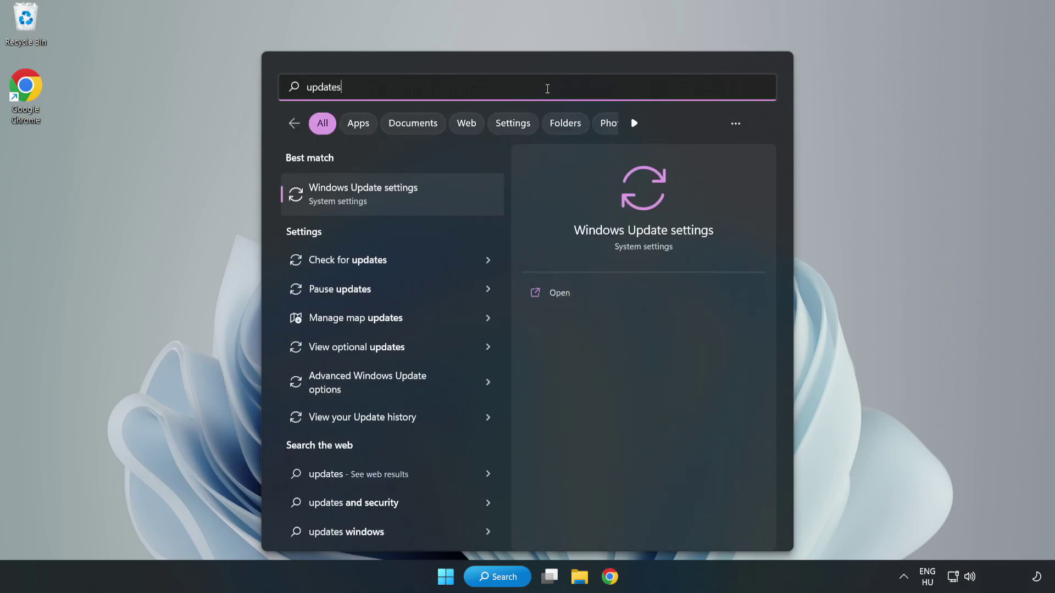
click(377, 200)
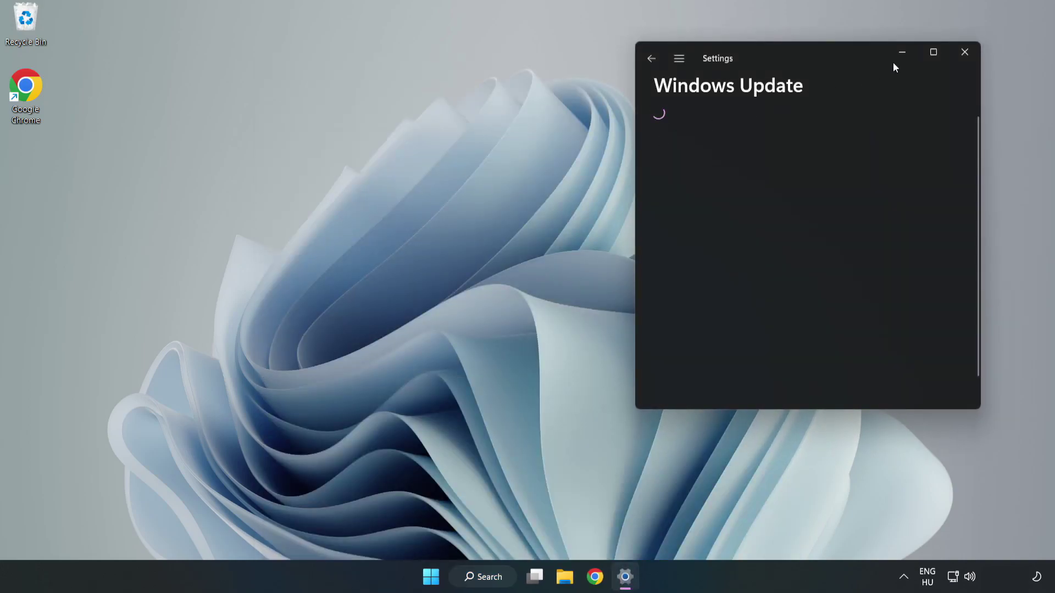
click(938, 50)
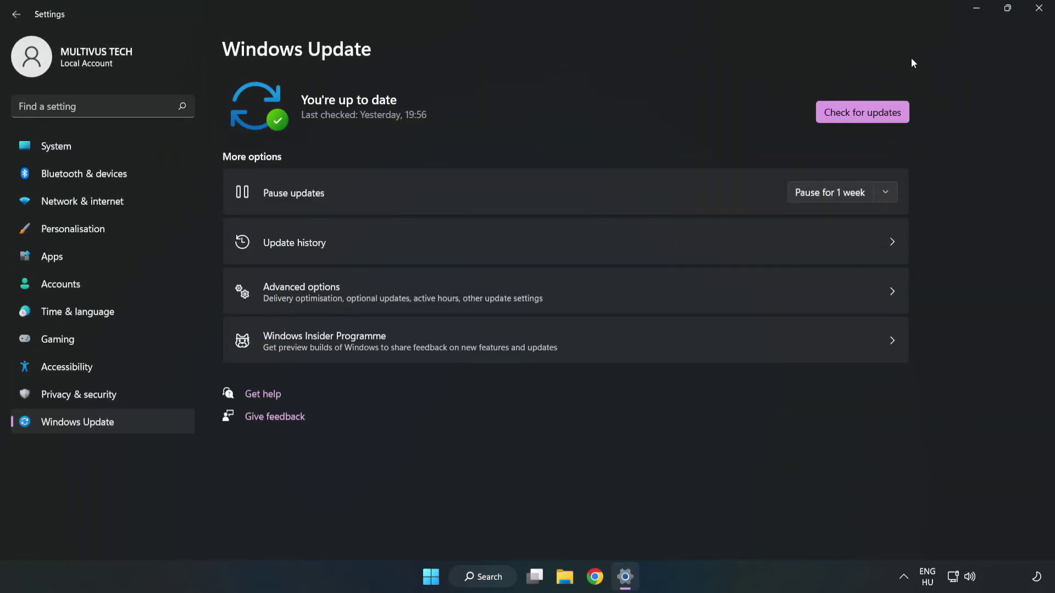
click(858, 113)
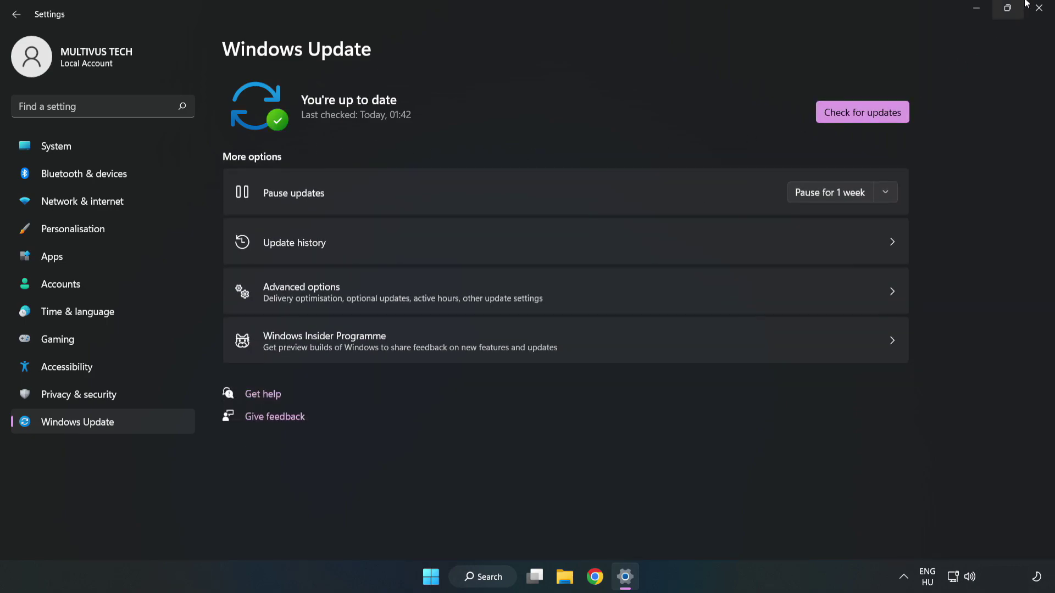
click(1038, 9)
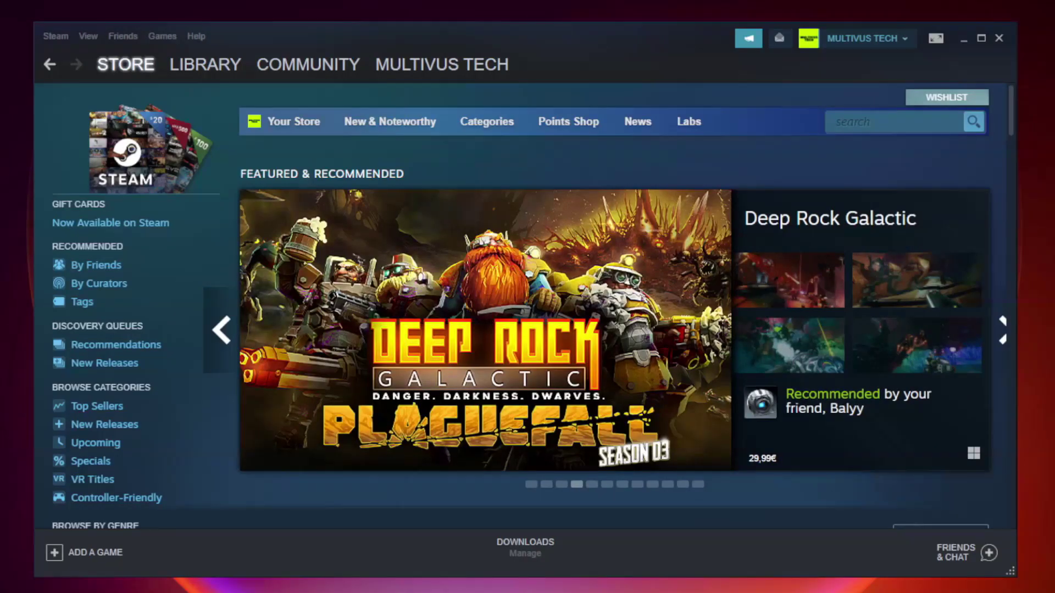
In the Steam library, verify the integrity of the local files of the game YOUR NOT WORKING GAME.
mouse_move(174, 69)
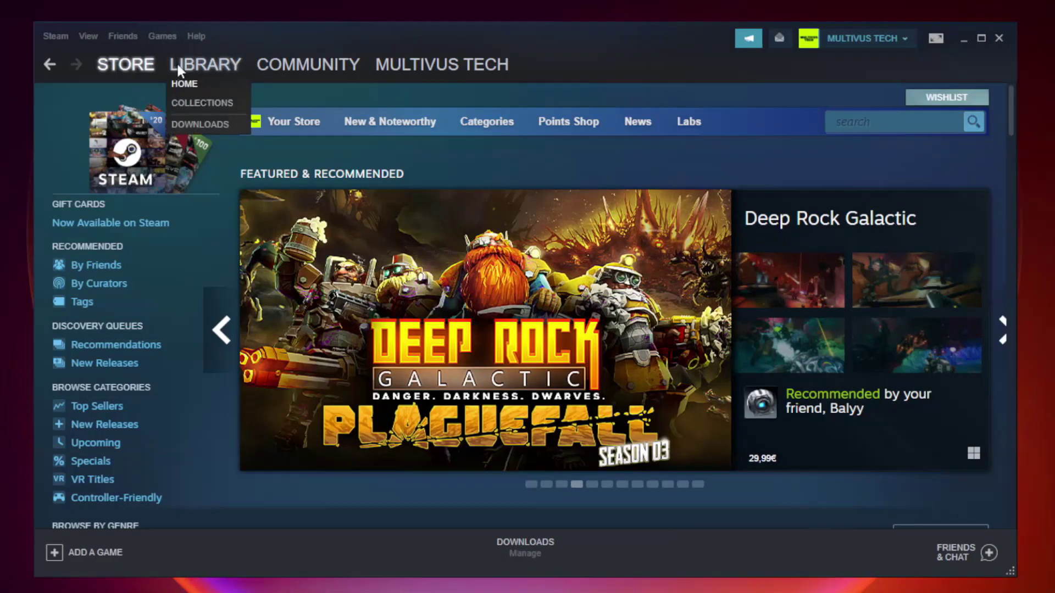
click(213, 70)
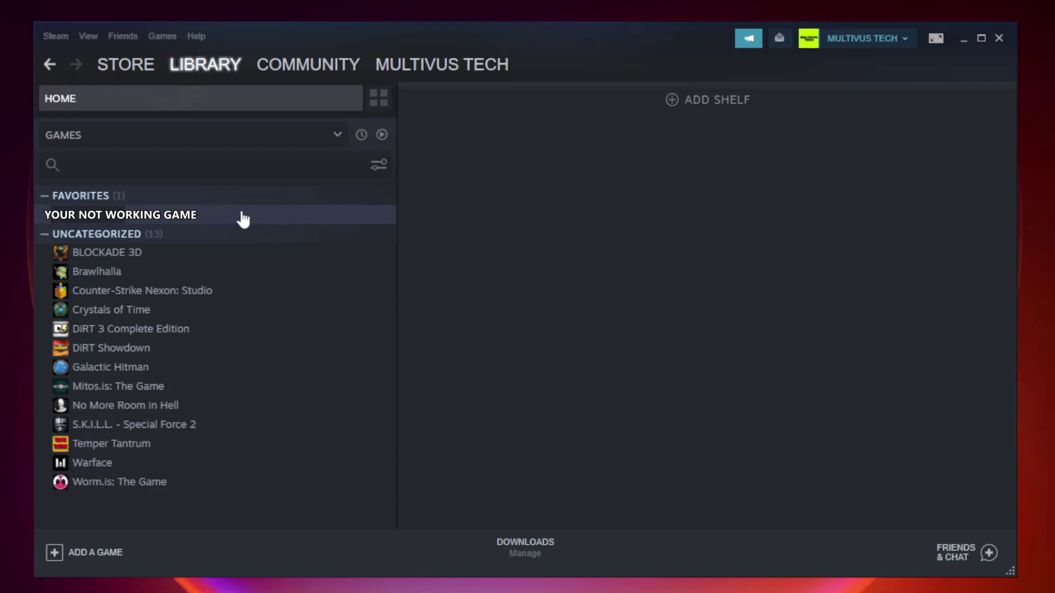
right_click(227, 217)
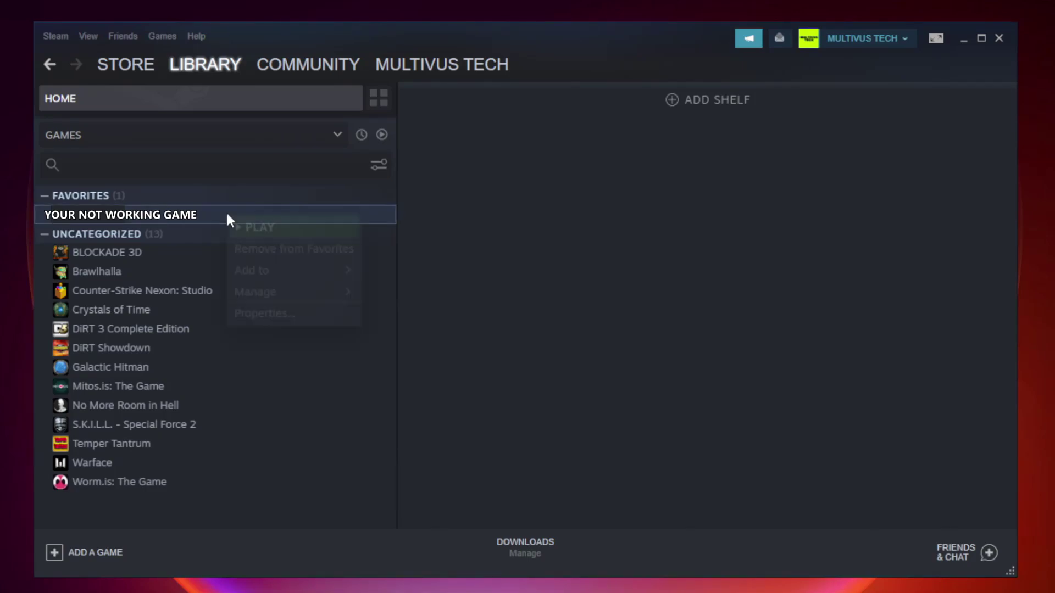
click(290, 314)
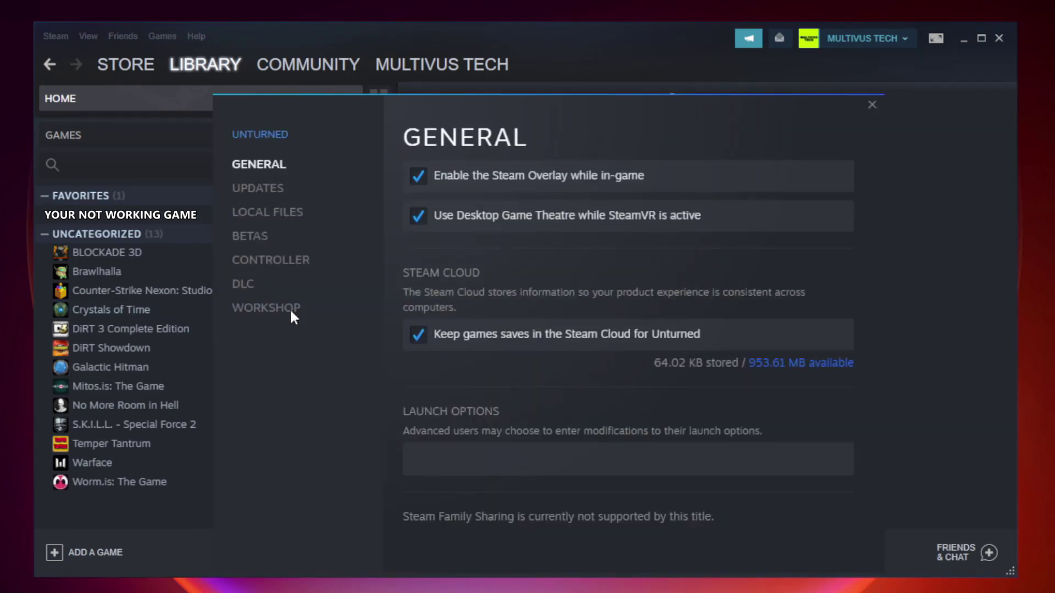
click(281, 217)
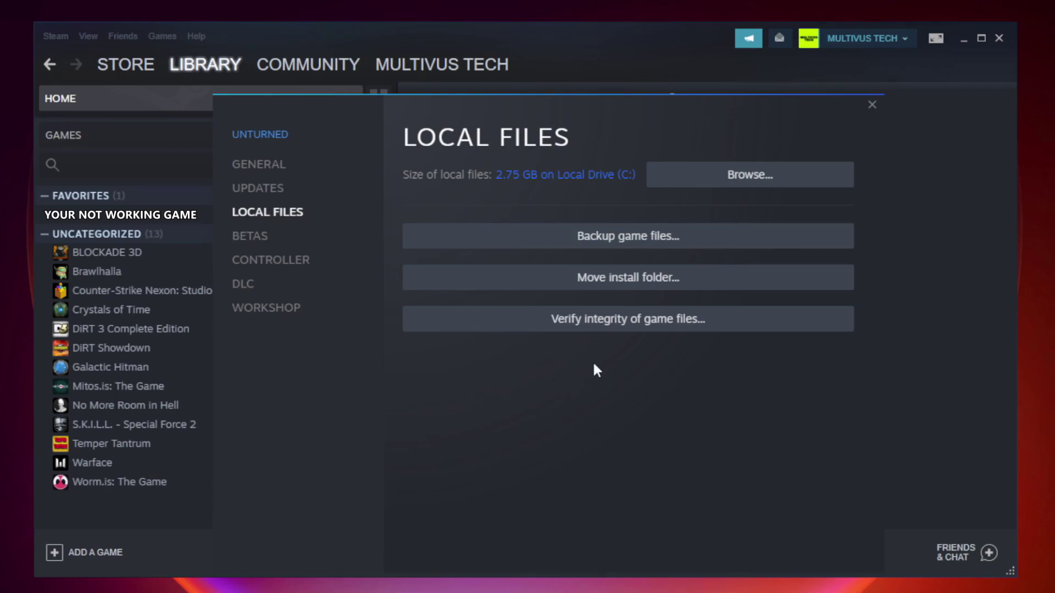
click(637, 325)
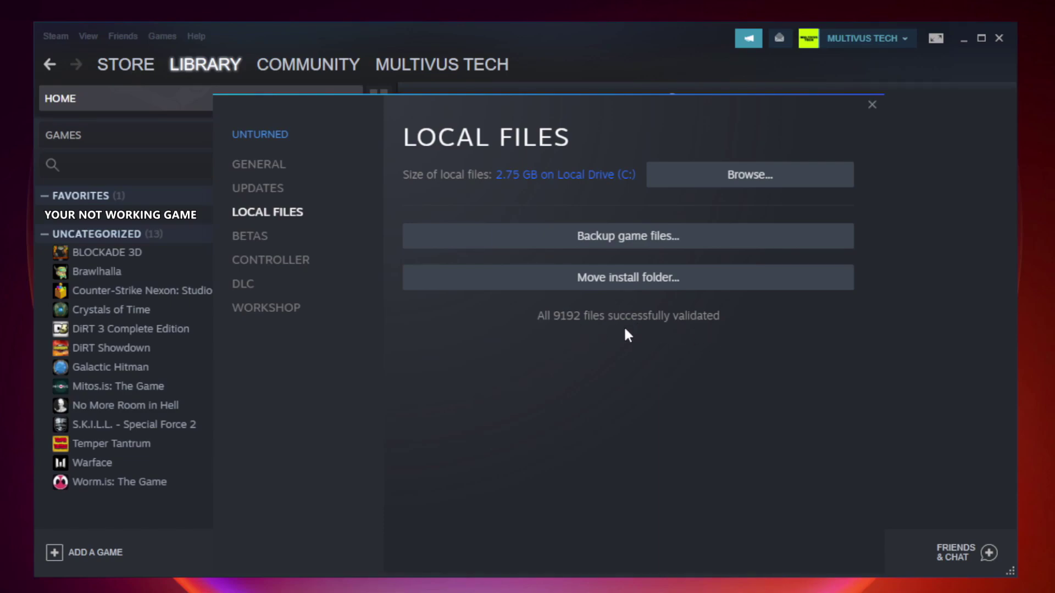
Browse to the game's installation folder and open the properties of the YOUR NOT WORKING GAME shortcut.
click(755, 189)
drag(1011, 288, 1013, 379)
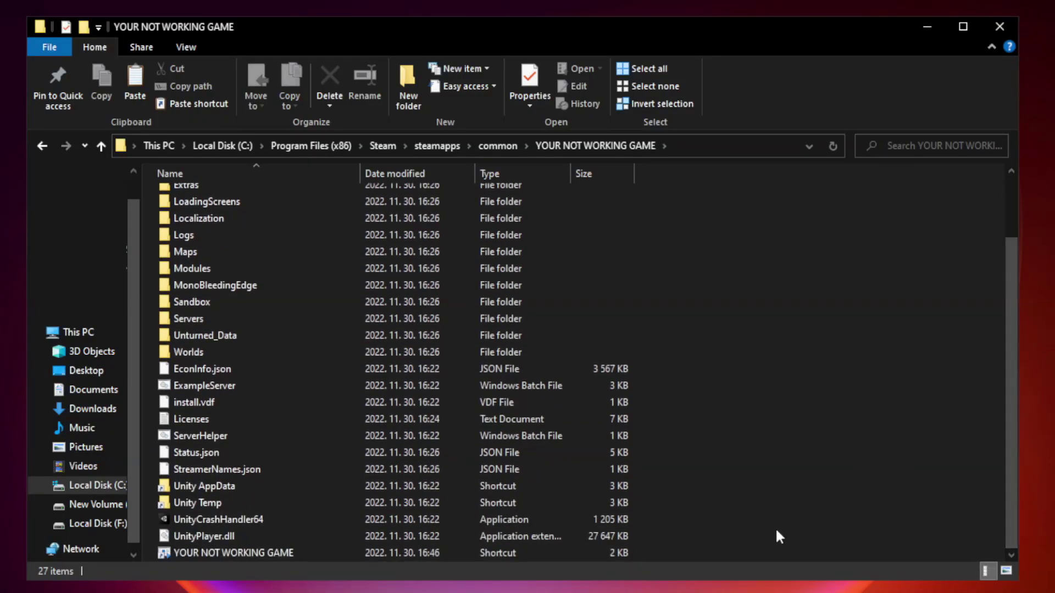
click(344, 555)
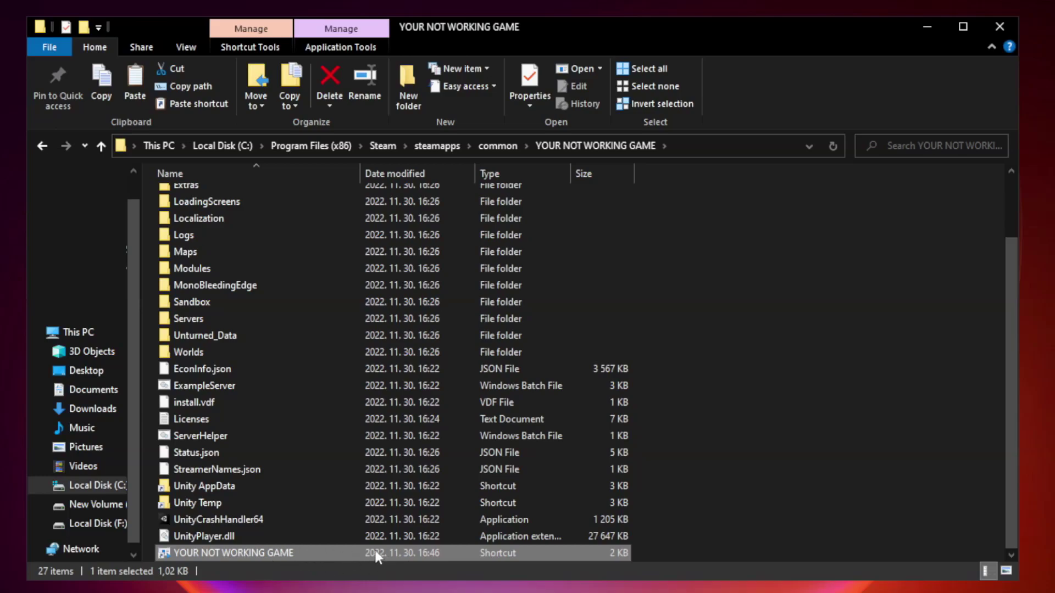
right_click(359, 556)
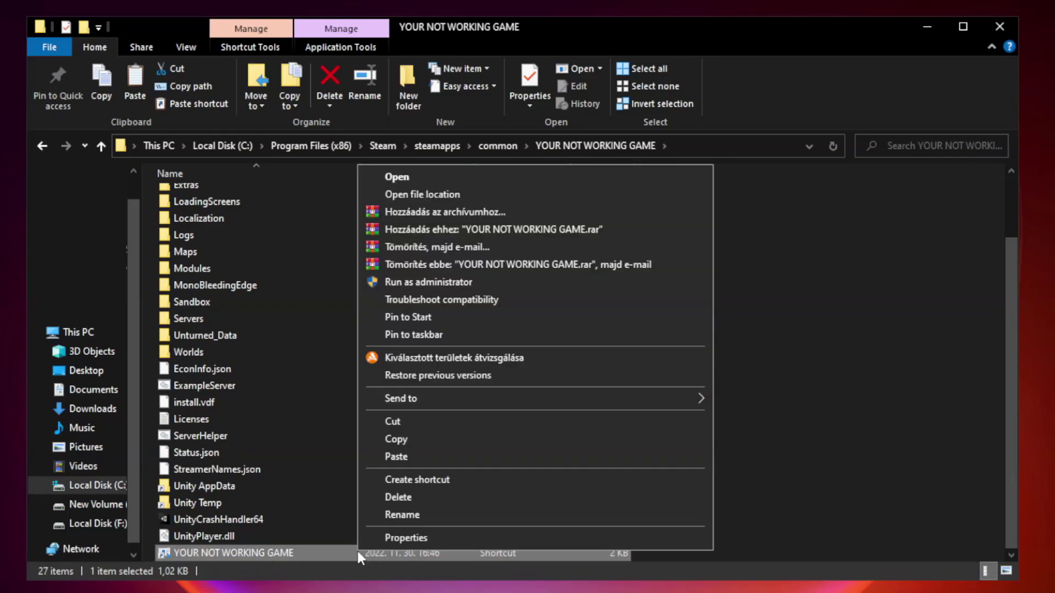
click(531, 538)
drag(525, 289, 523, 120)
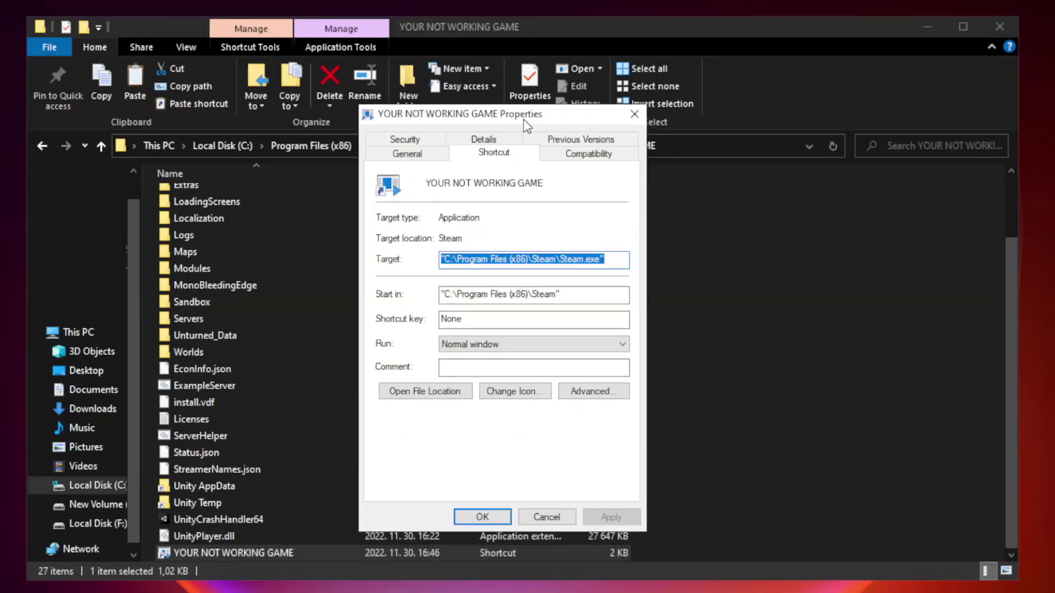
Apply Windows 8 compatibility mode, disabled fullscreen optimizations and running as administrator to the game shortcut, and close the properties and the folder.
click(586, 161)
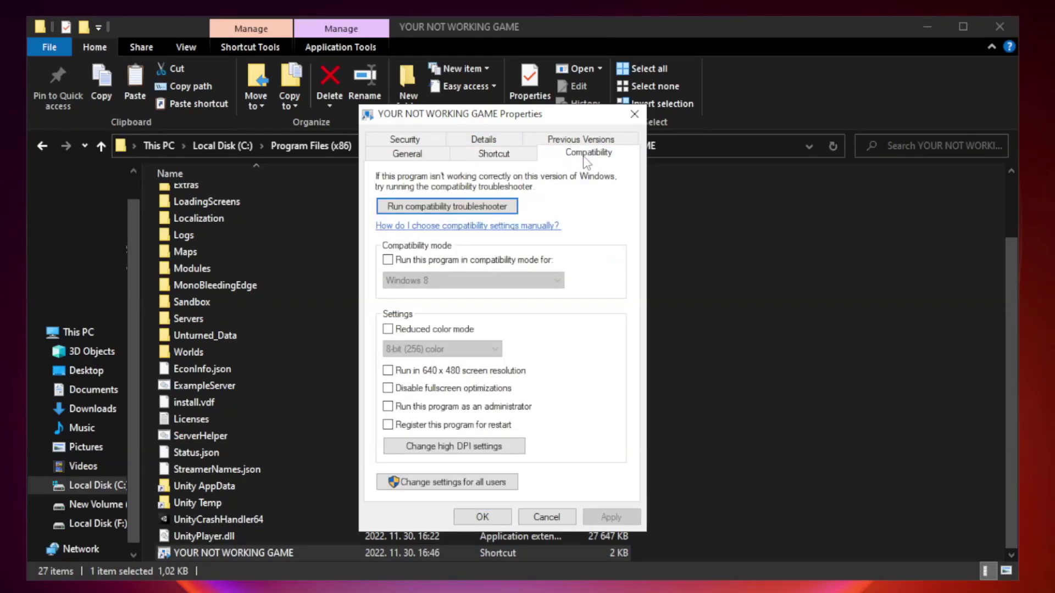
click(421, 265)
click(471, 279)
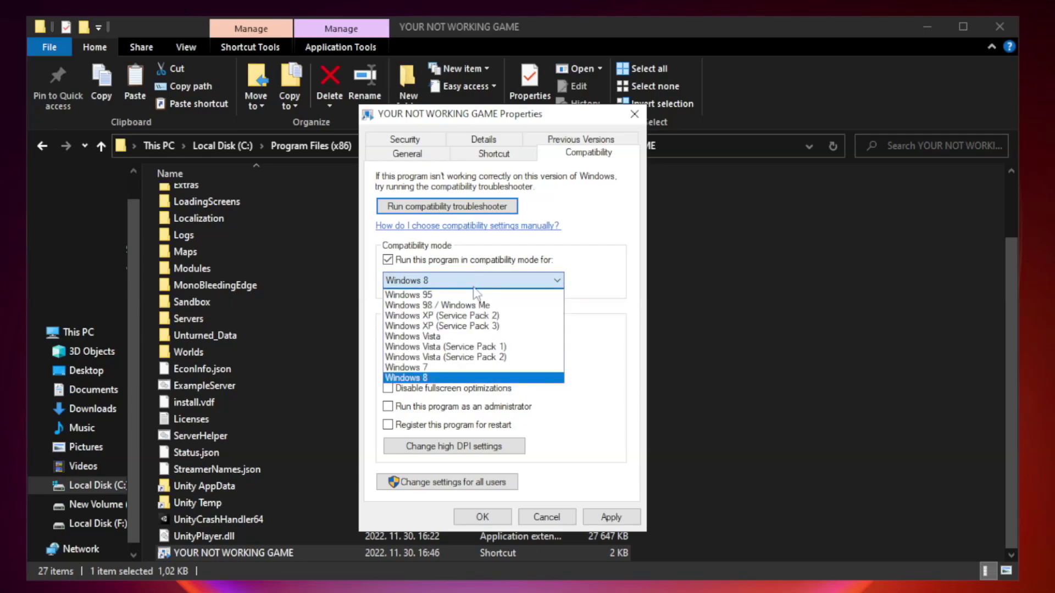
click(446, 378)
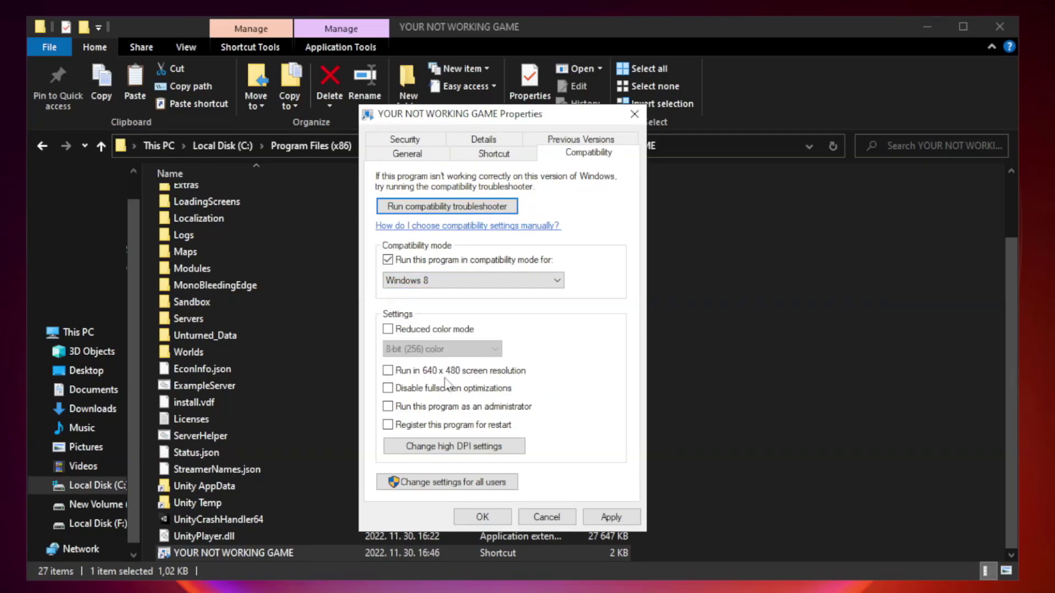
click(414, 394)
click(607, 519)
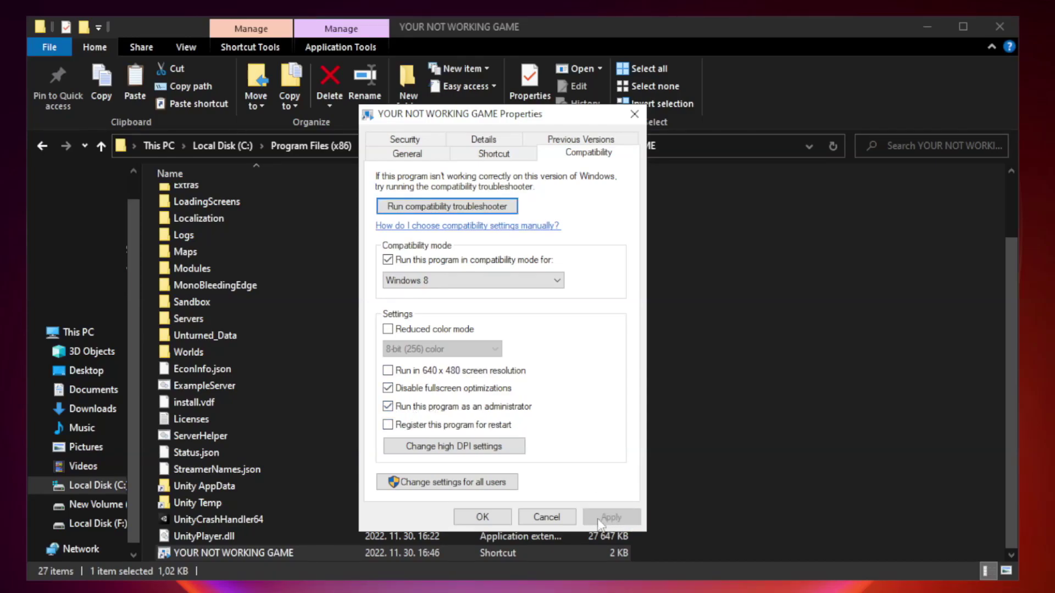
click(482, 518)
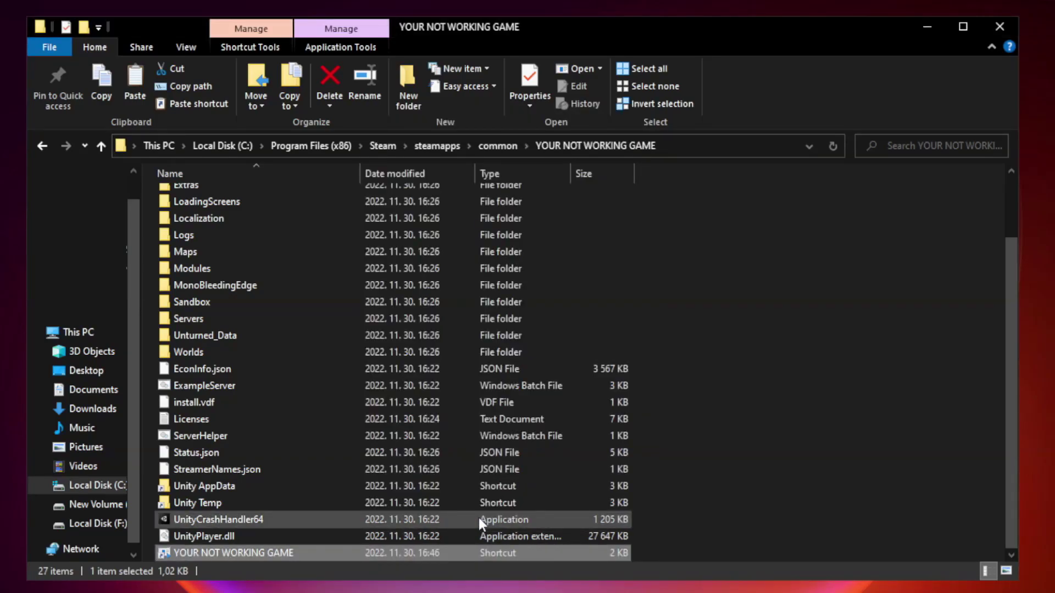
click(999, 28)
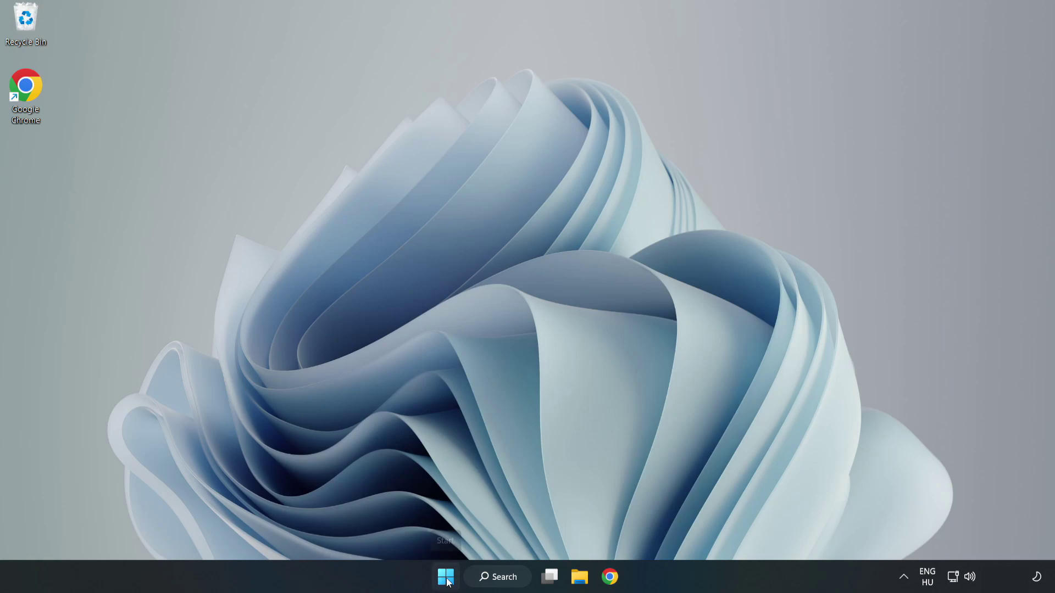
Disable Cortana, Microsoft Edge, Microsoft Teams and Phone Link as startup apps in Task Manager, and close it.
right_click(448, 582)
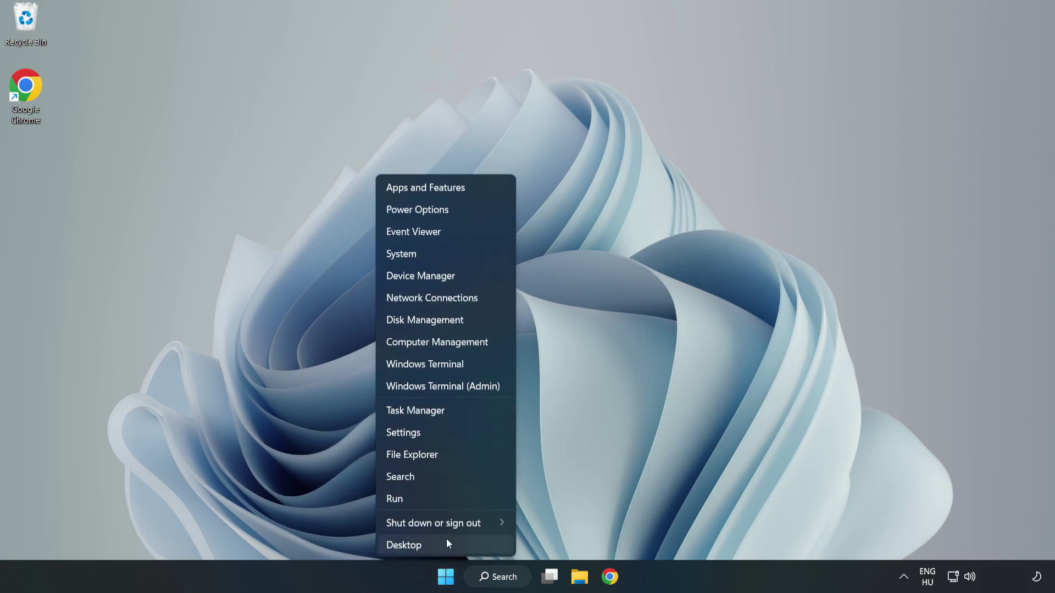
click(444, 410)
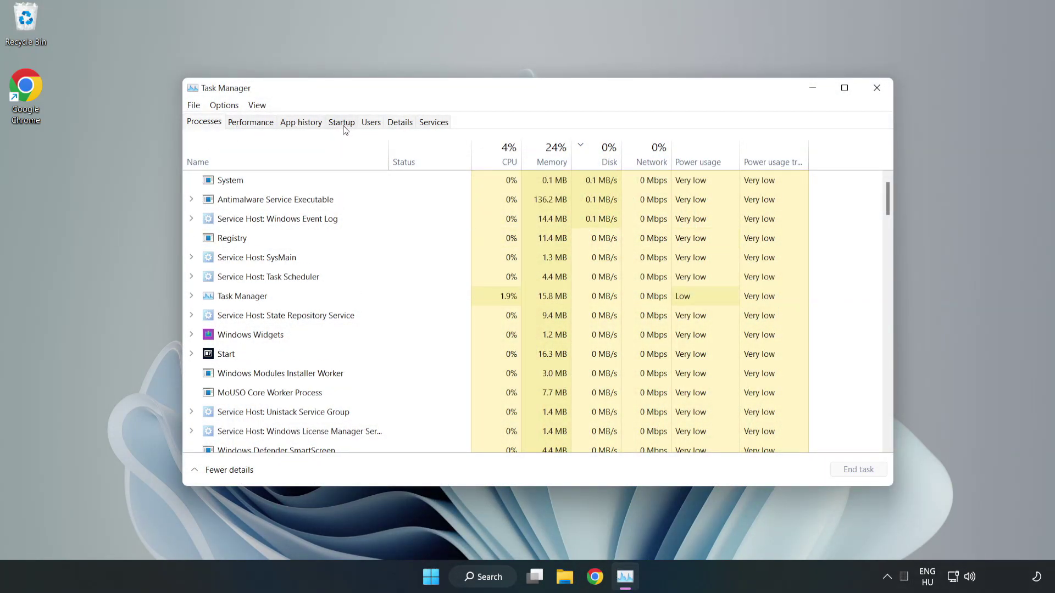
click(343, 126)
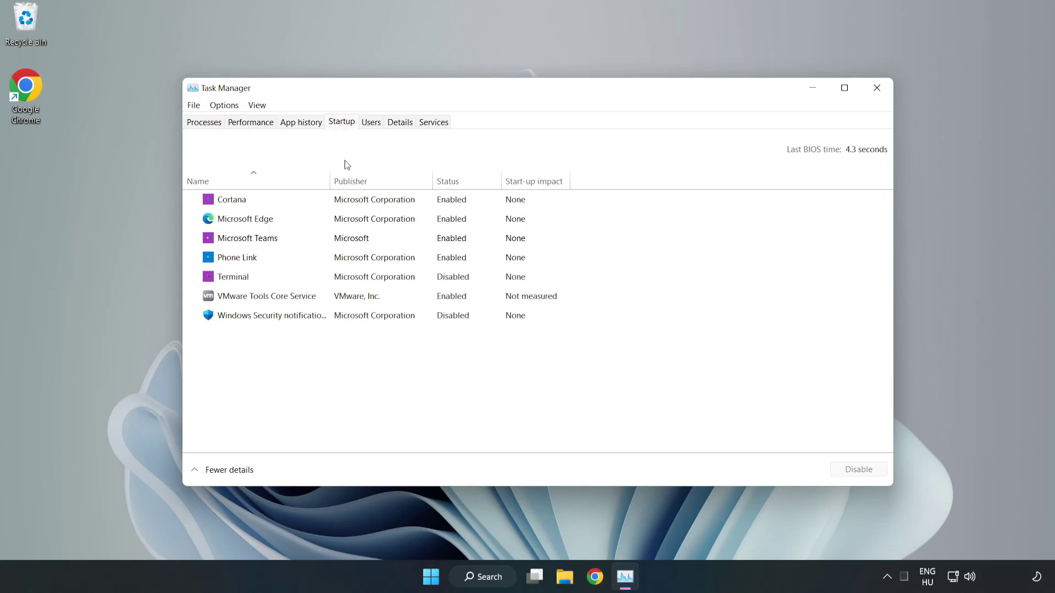
click(365, 207)
click(843, 468)
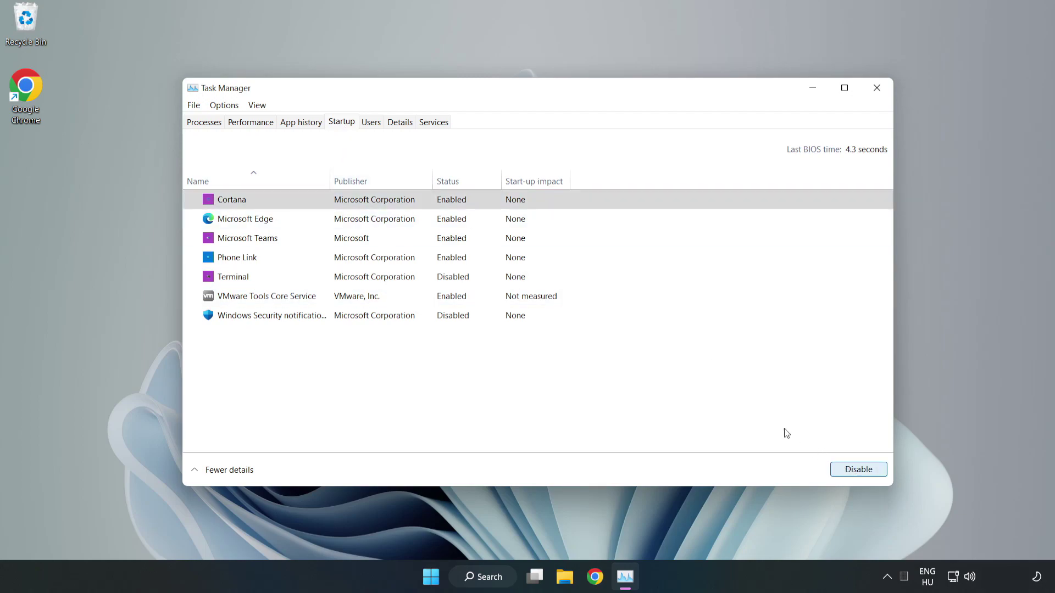
click(459, 220)
click(851, 470)
click(361, 238)
click(855, 471)
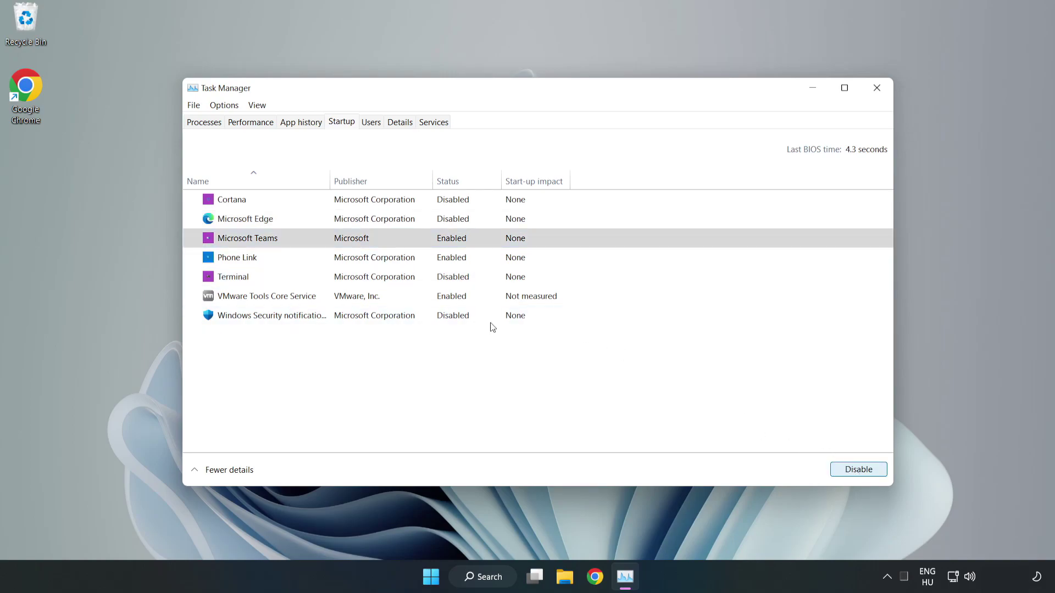
click(356, 261)
click(873, 473)
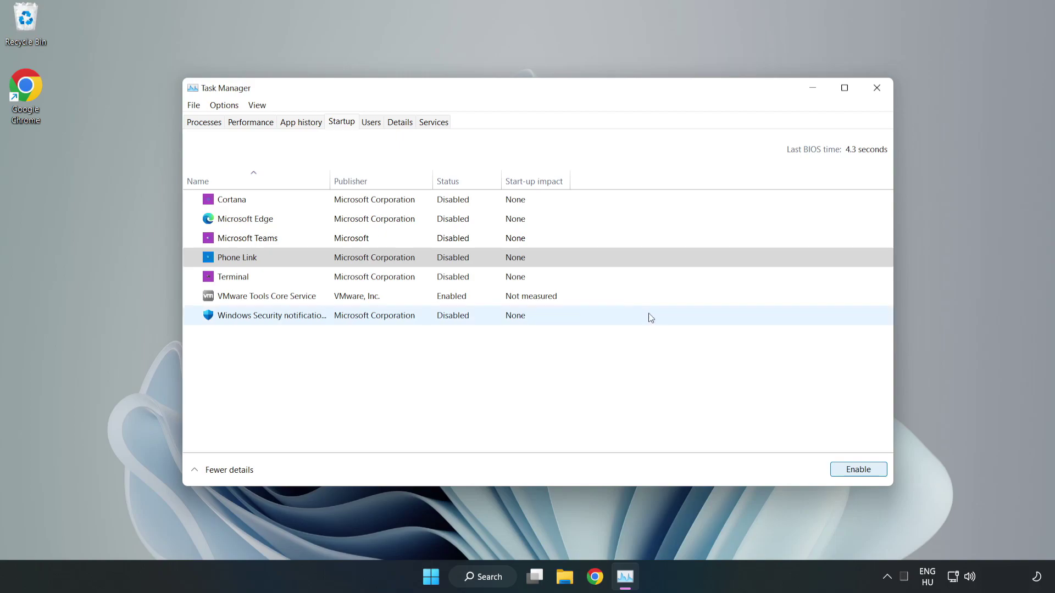
click(877, 89)
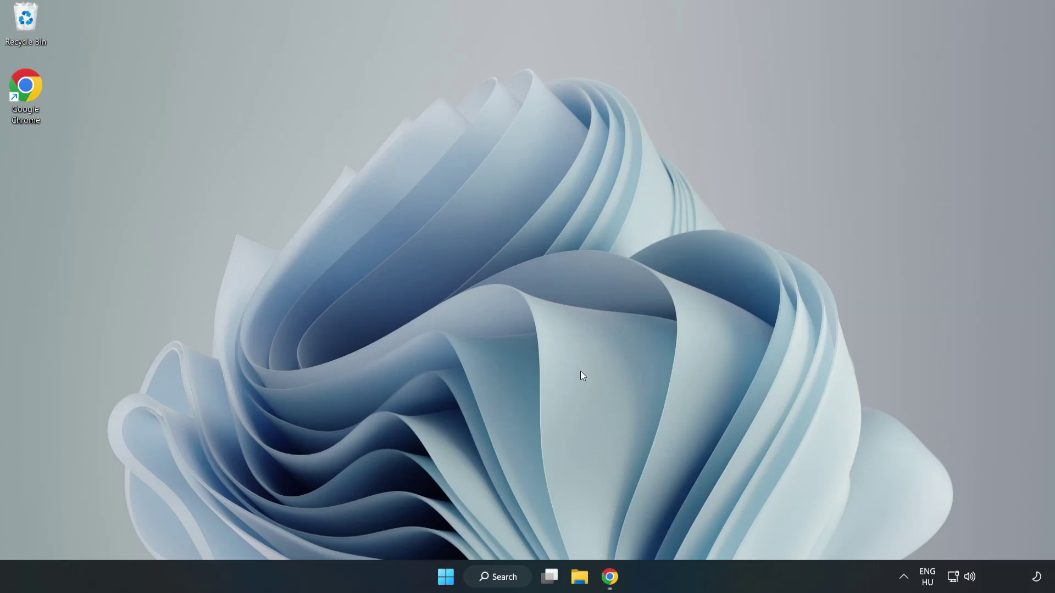
Switch to Chrome and download the English DirectX End-User Runtime Web Installer from the Microsoft Download Center page.
click(608, 585)
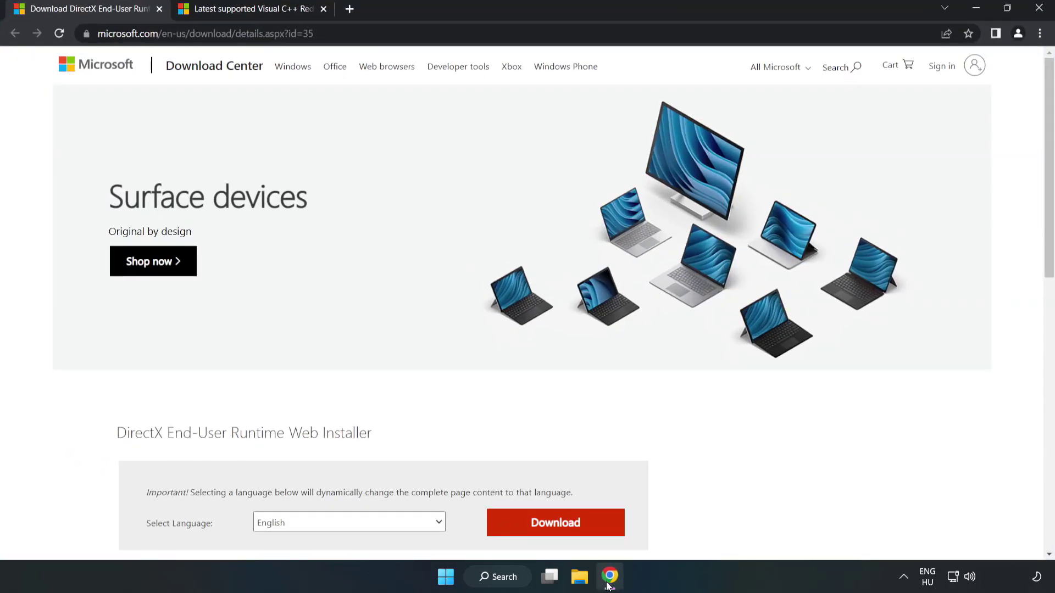
click(388, 33)
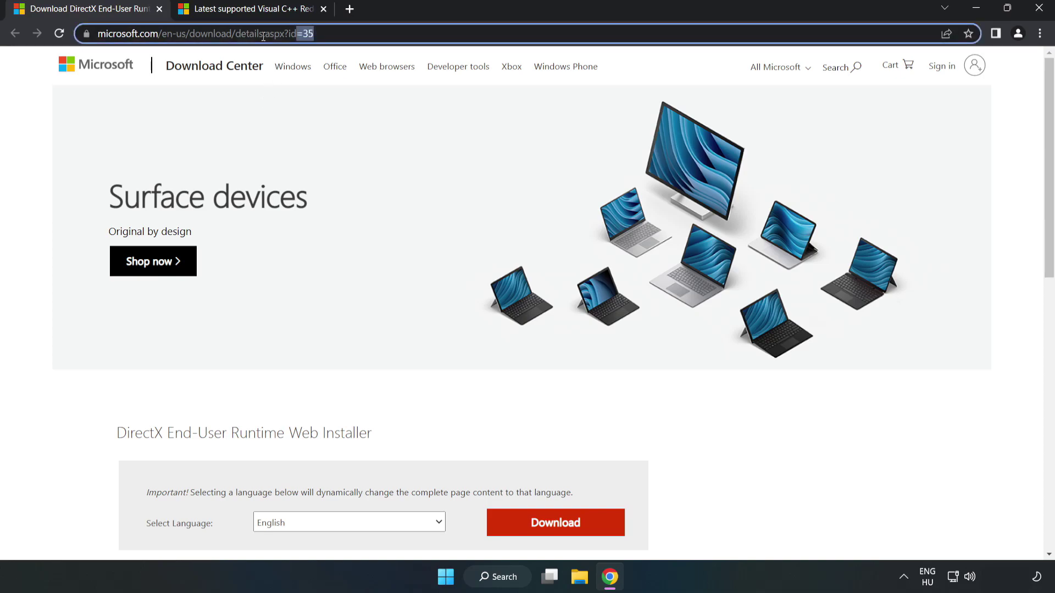
click(388, 33)
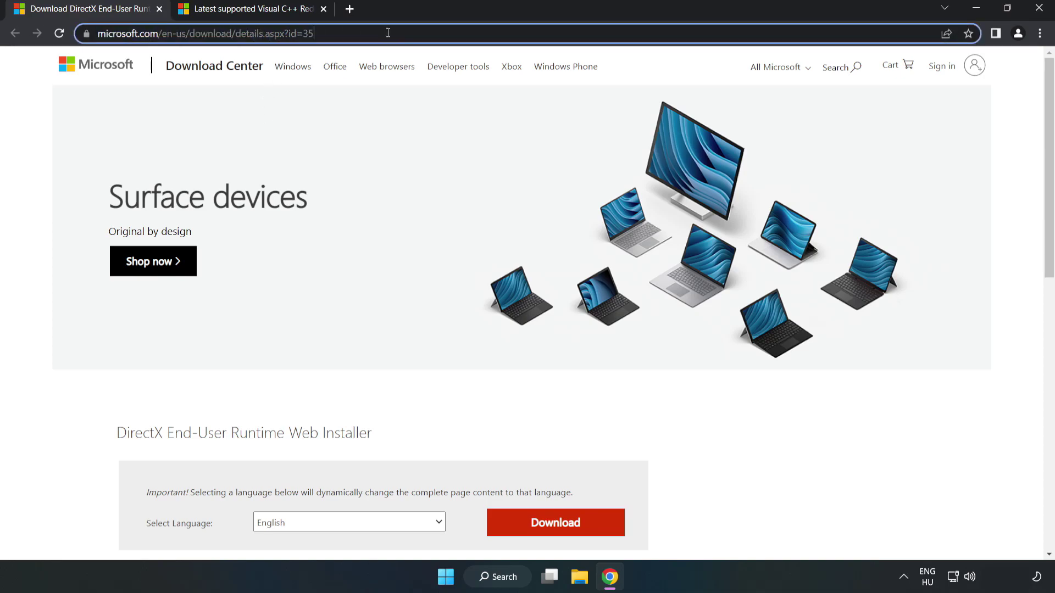
click(43, 126)
scroll(42, 125, down, 3)
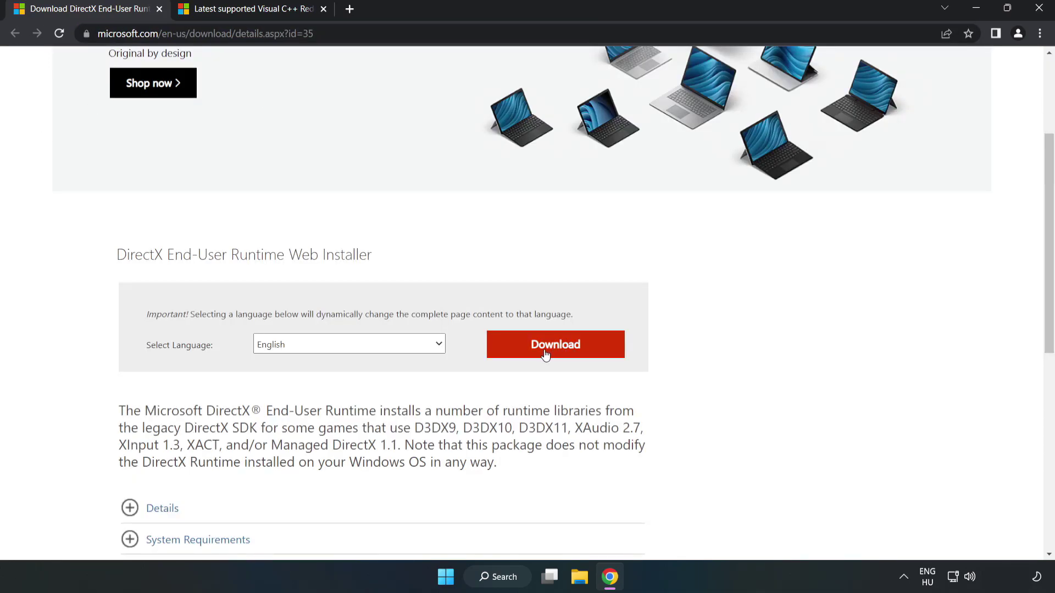
click(560, 354)
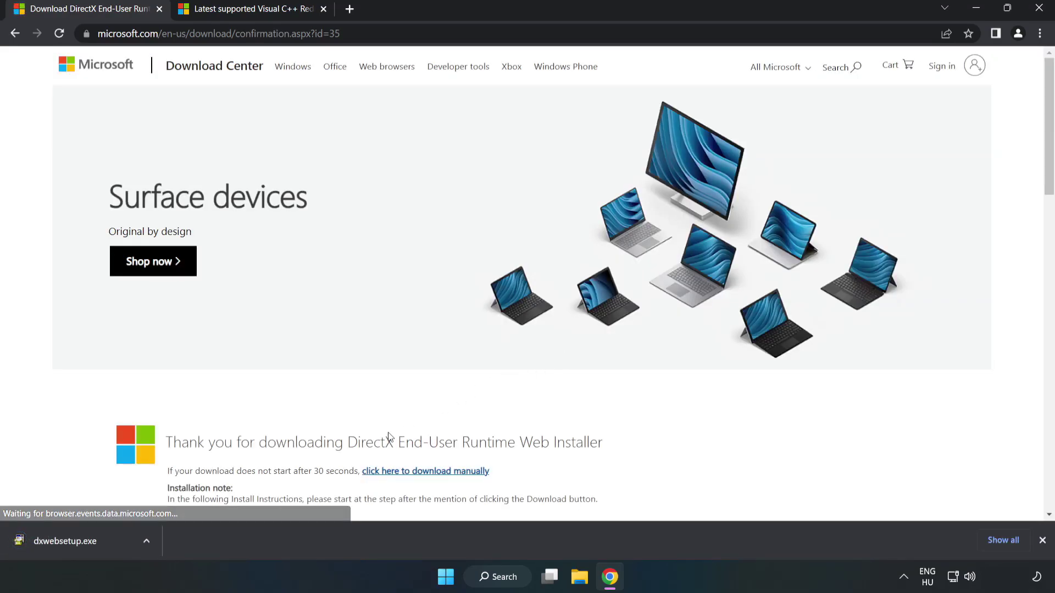
Run dxwebsetup.exe, accept the license agreement and complete the DirectX setup wizard.
click(78, 541)
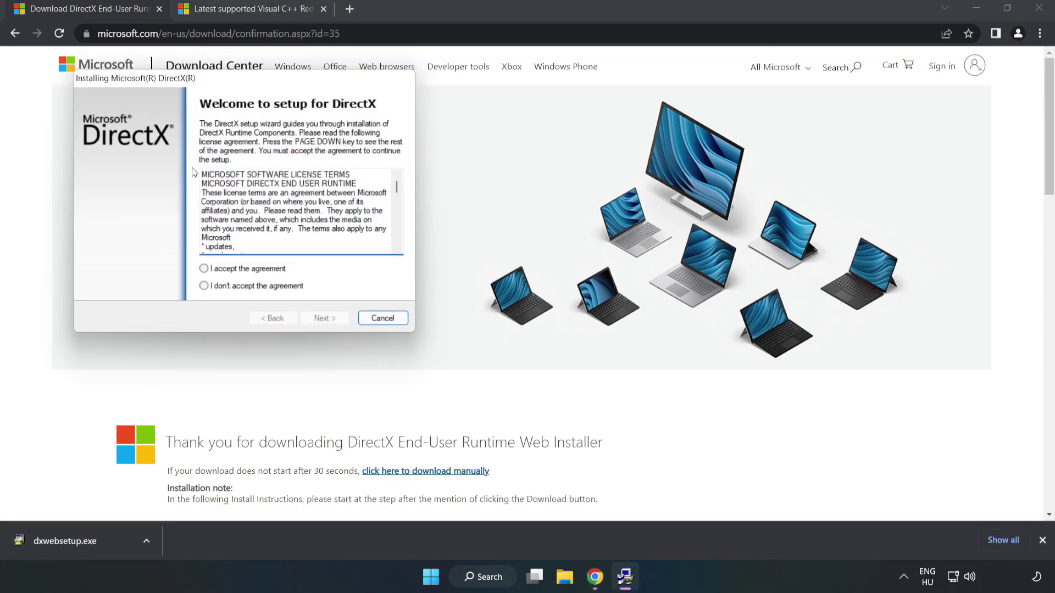
drag(237, 87, 511, 177)
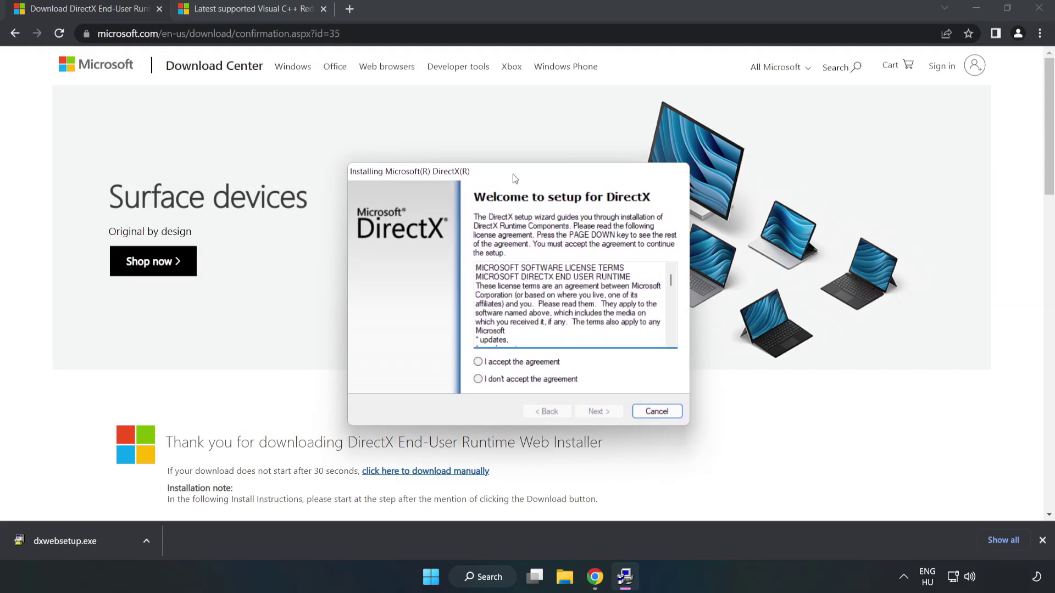
drag(670, 279, 662, 344)
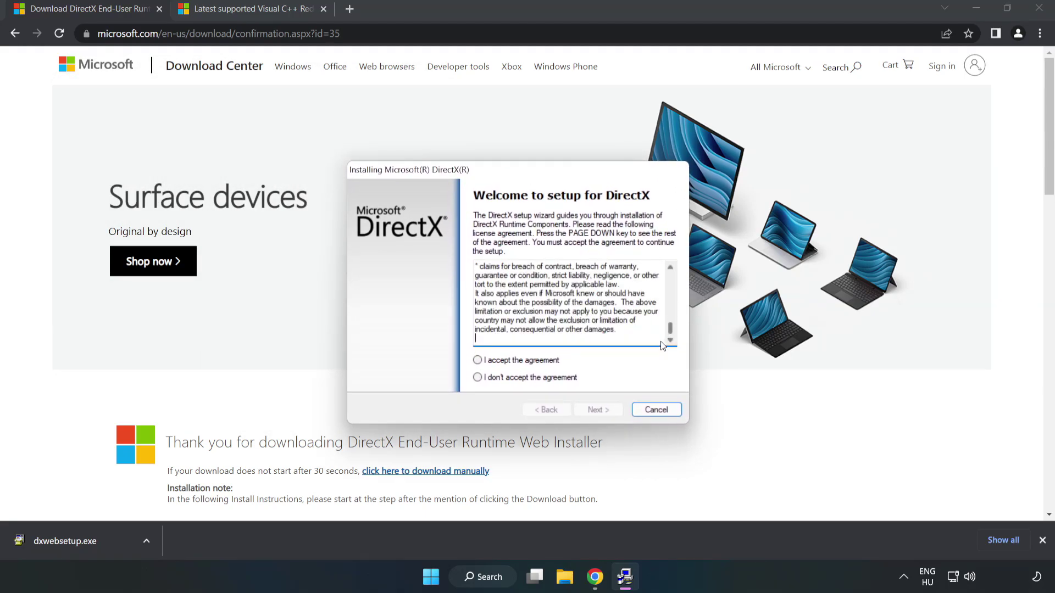
click(488, 362)
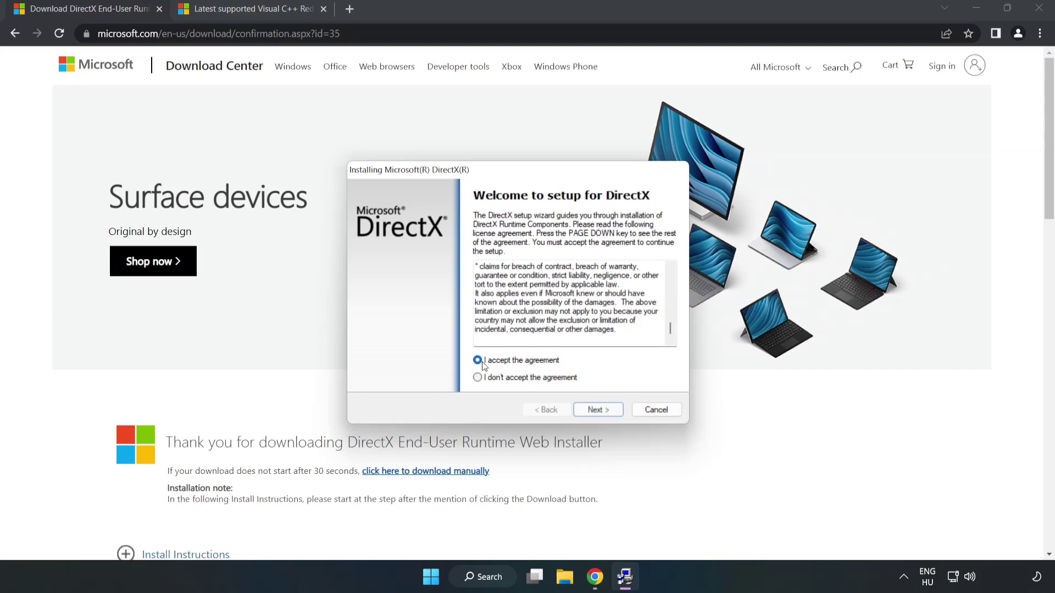
click(598, 410)
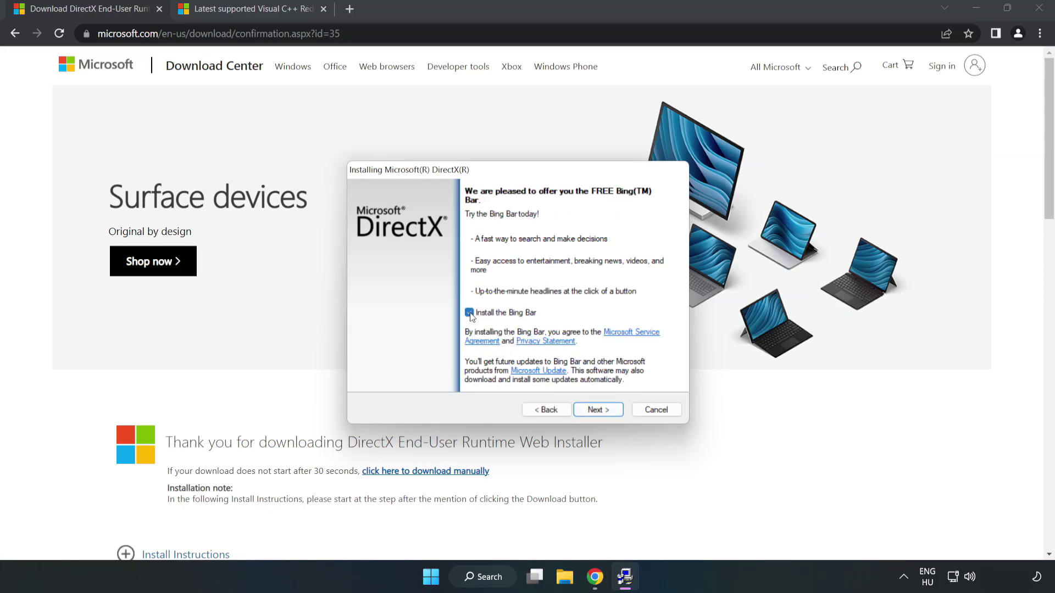
click(605, 410)
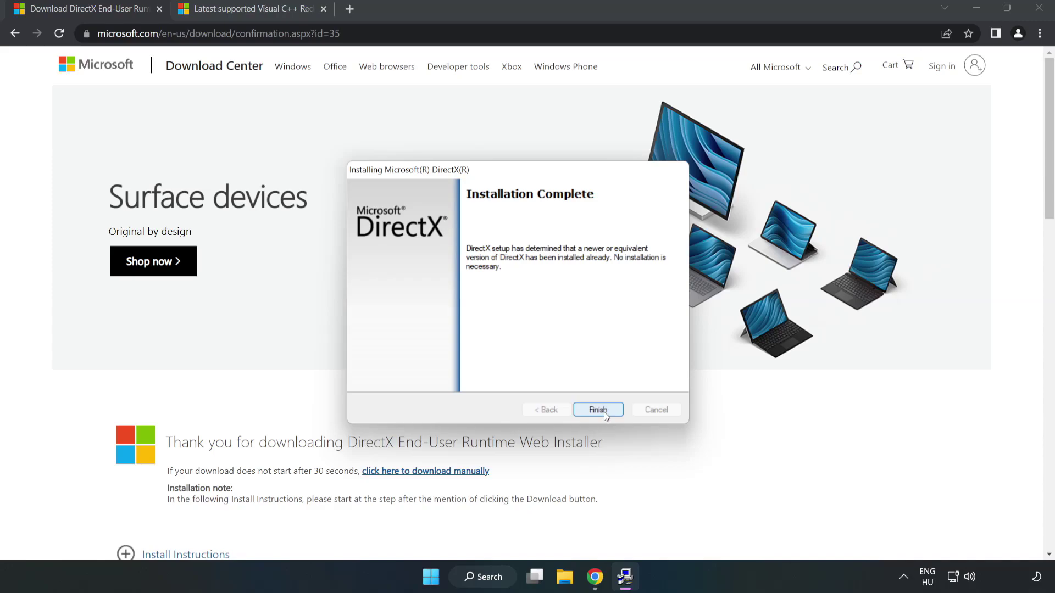
click(605, 412)
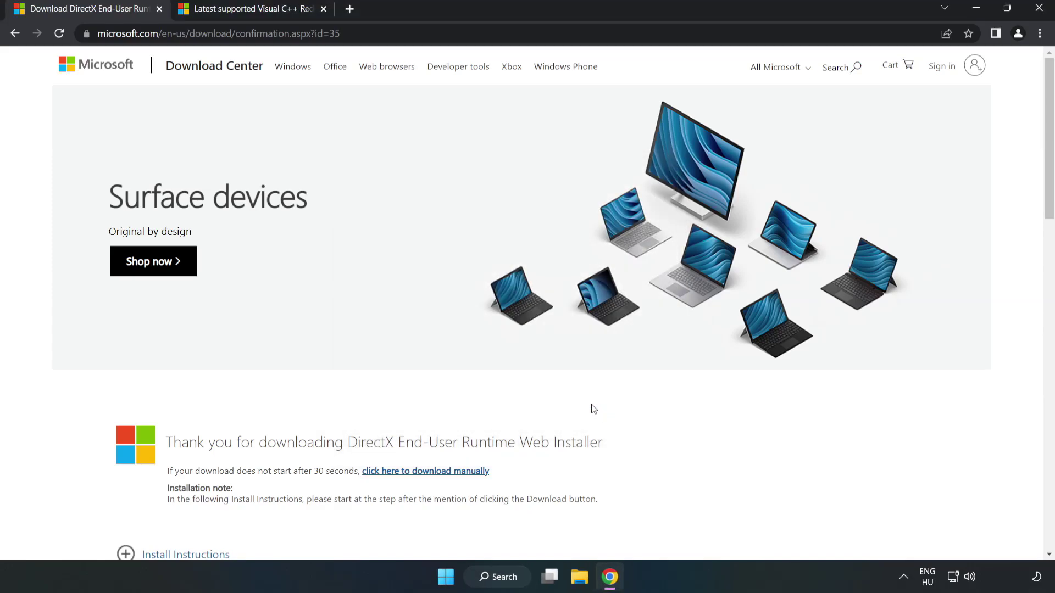
Close the DirectX page and download the ARM64, X86 and X64 Visual C++ Redistributables for Visual Studio 2015, 2017, 2019 and 2022.
click(158, 9)
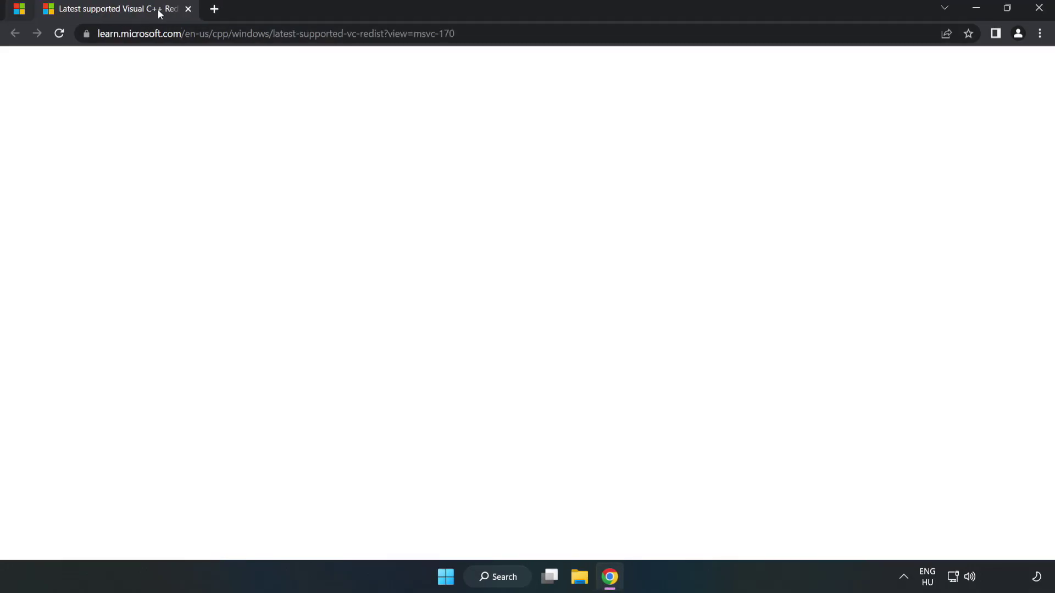
click(475, 32)
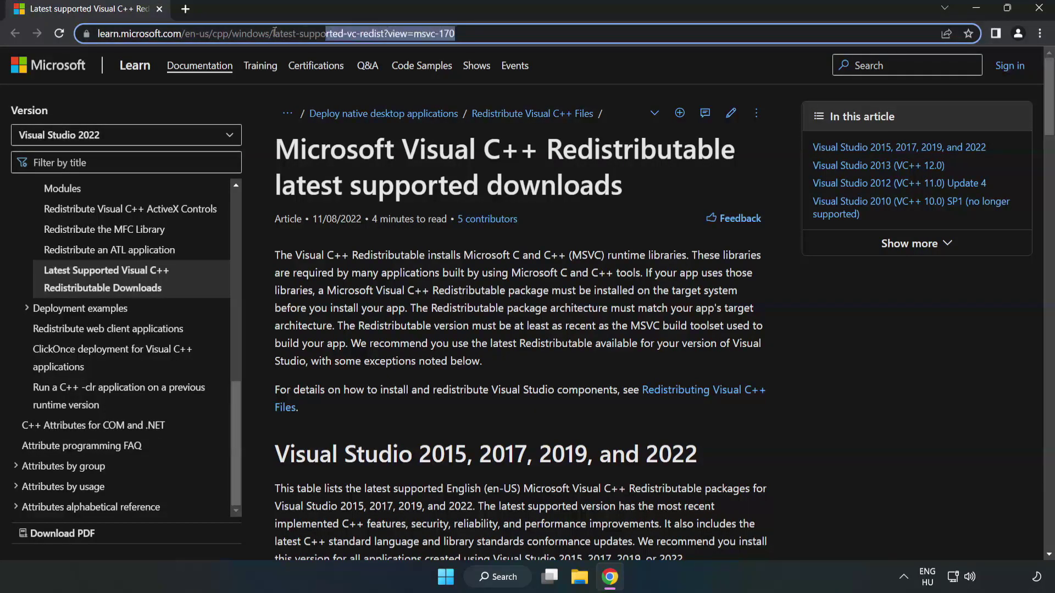
click(456, 162)
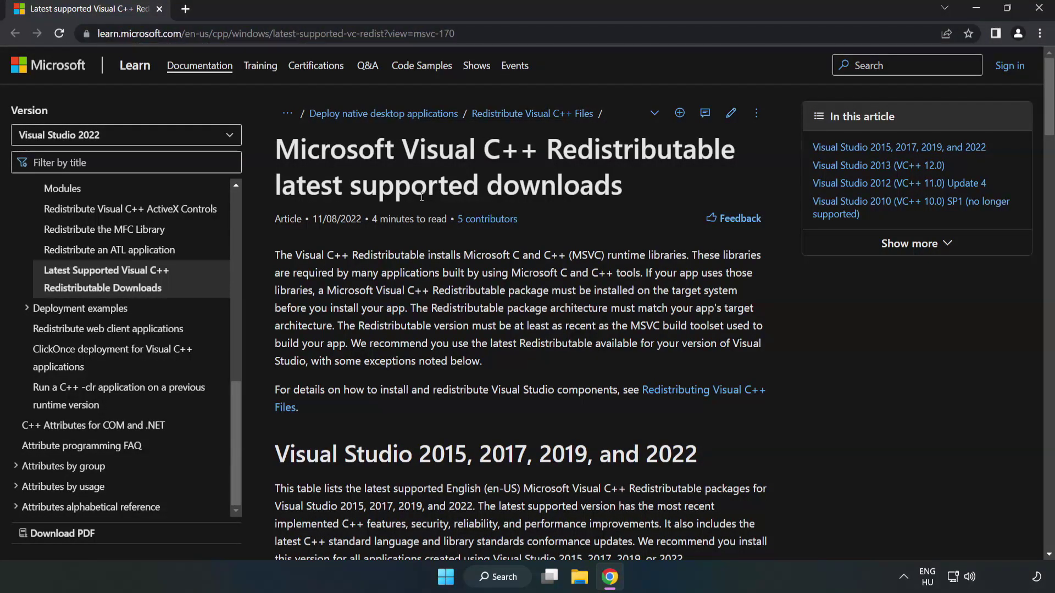
scroll(421, 198, down, 6)
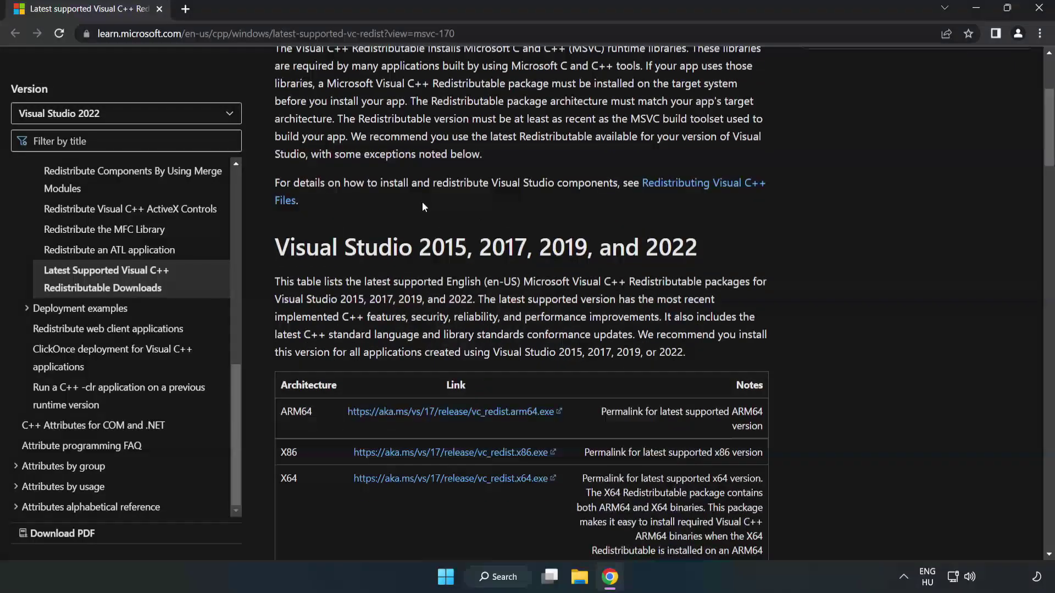
scroll(424, 206, down, 1)
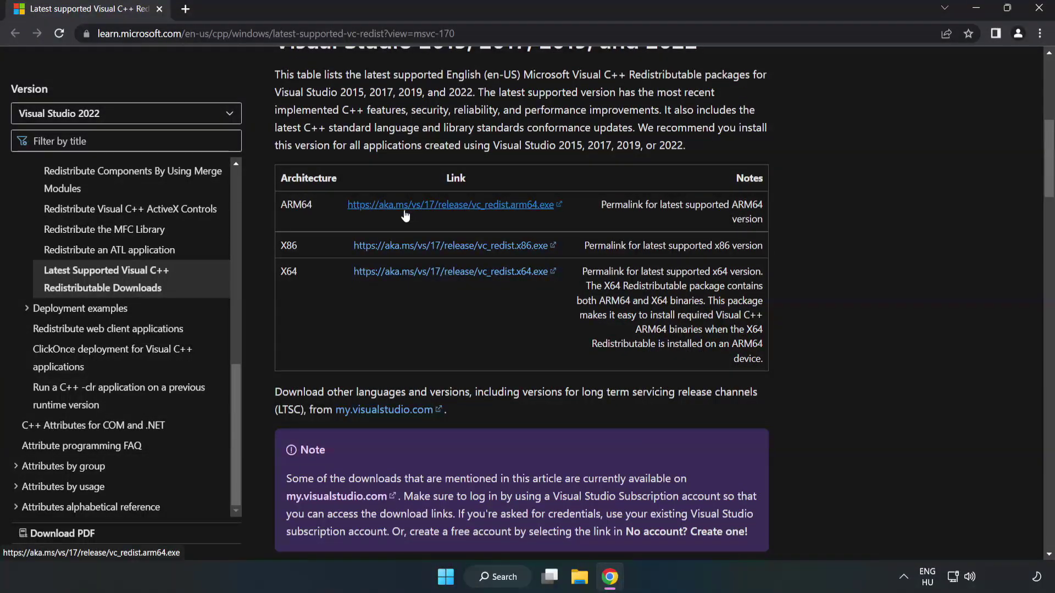
scroll(363, 274, up, 1)
drag(272, 112, 698, 110)
click(527, 207)
click(435, 274)
click(439, 314)
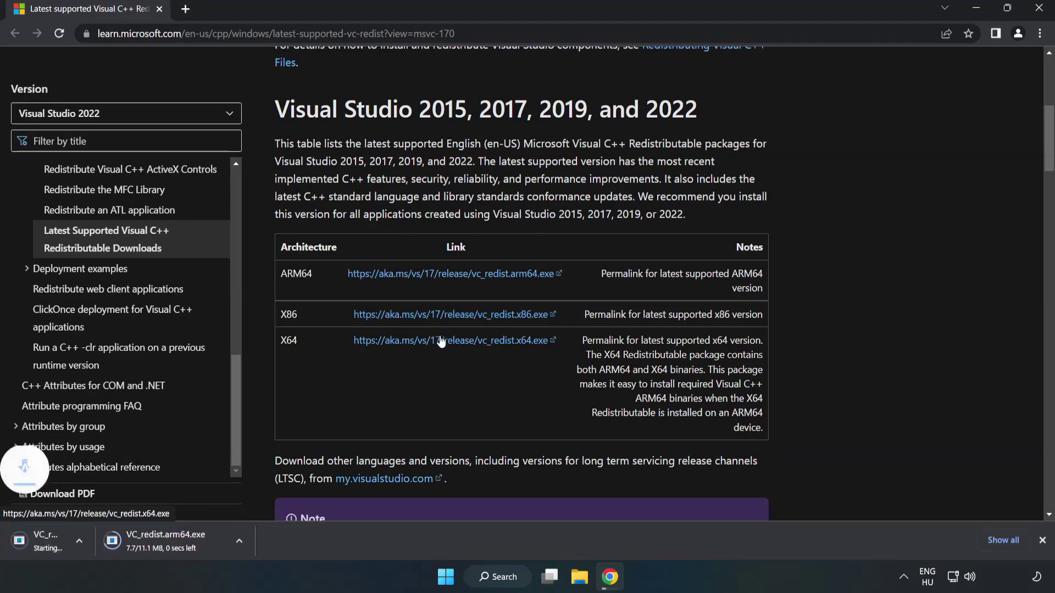
click(443, 343)
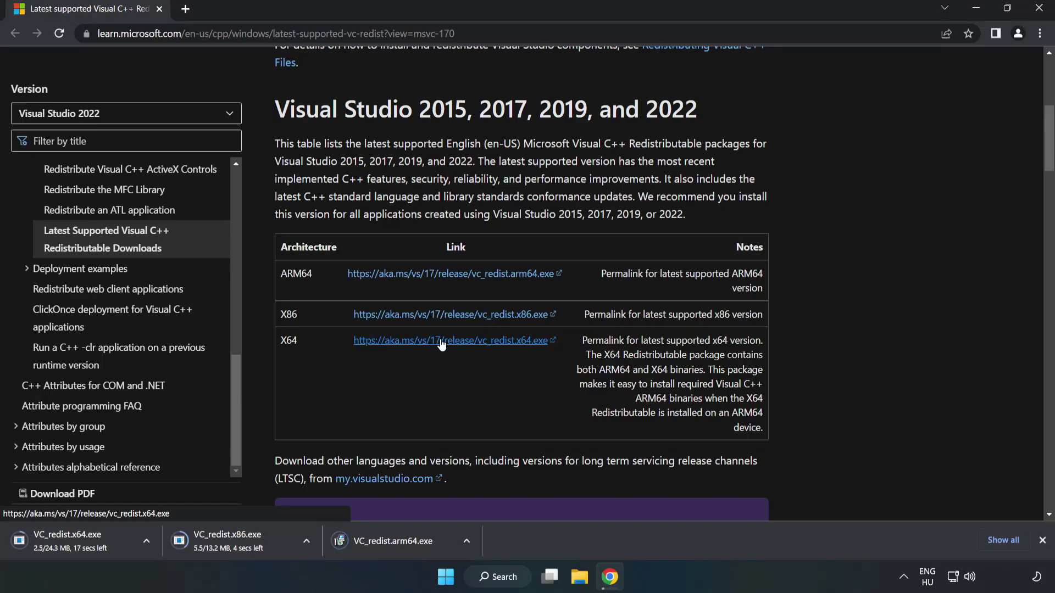
Run VC_redist.arm64.exe, agree to the license terms and start installing the Visual C++ 2022 Redistributable (Arm64).
click(402, 542)
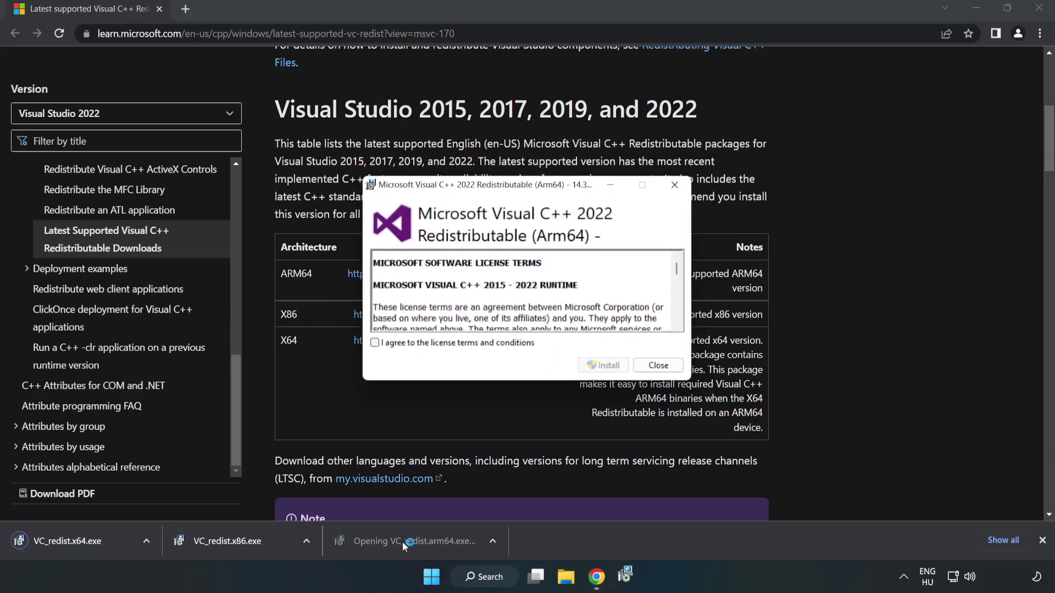
drag(675, 267, 679, 317)
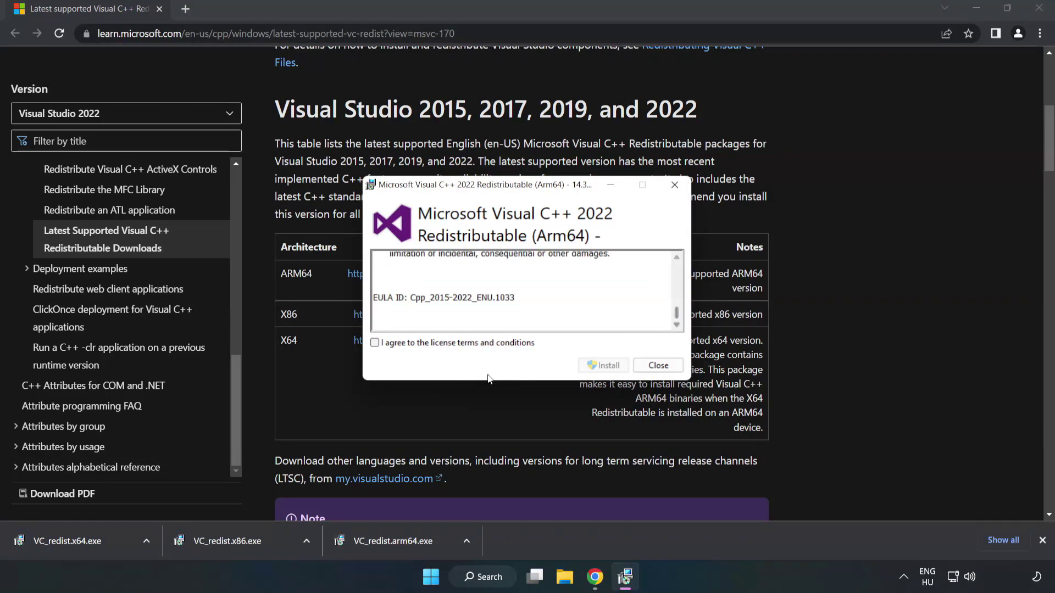
click(375, 345)
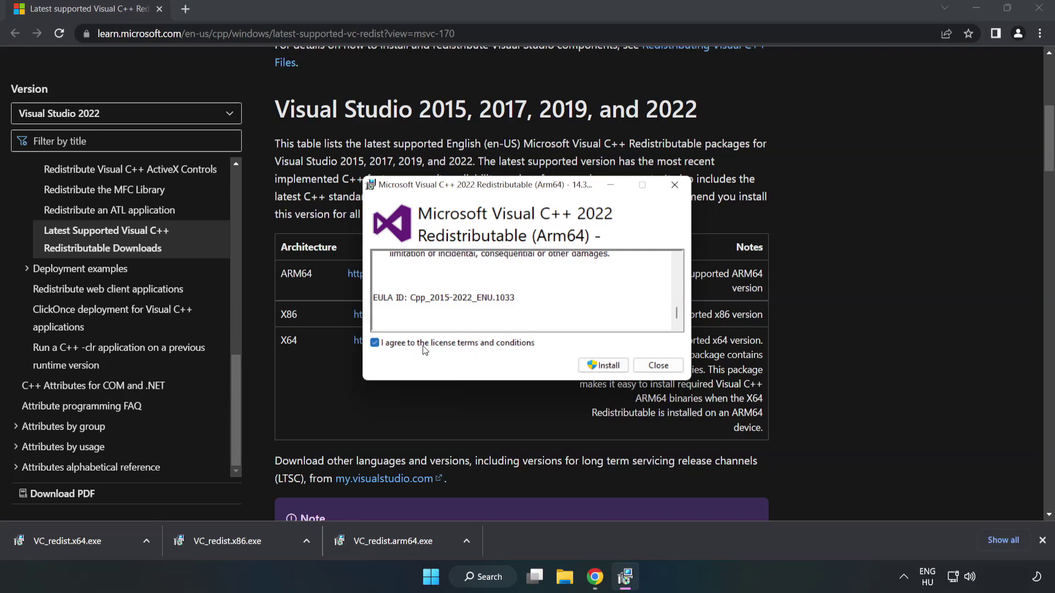
click(604, 365)
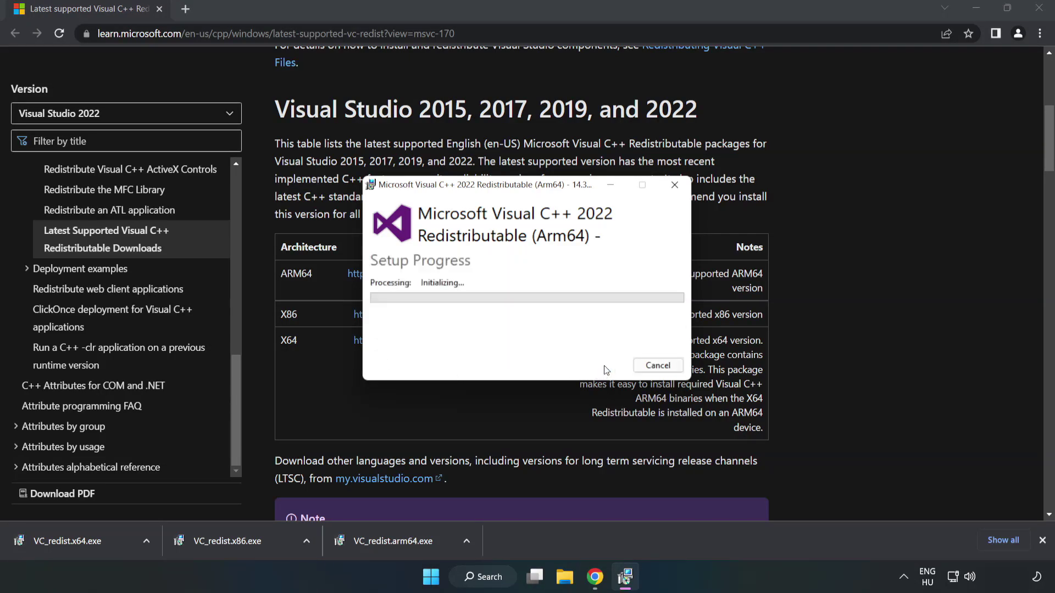